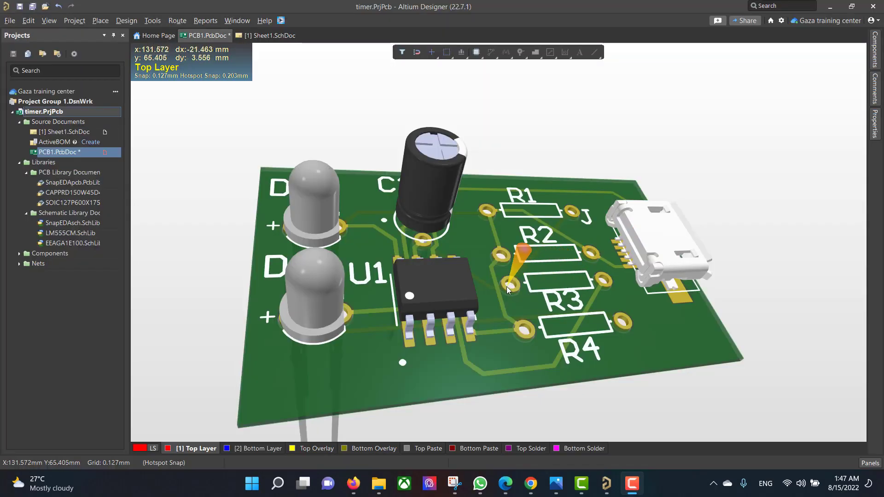
scroll(507, 287, "right", 1)
scroll(504, 286, "left", 1)
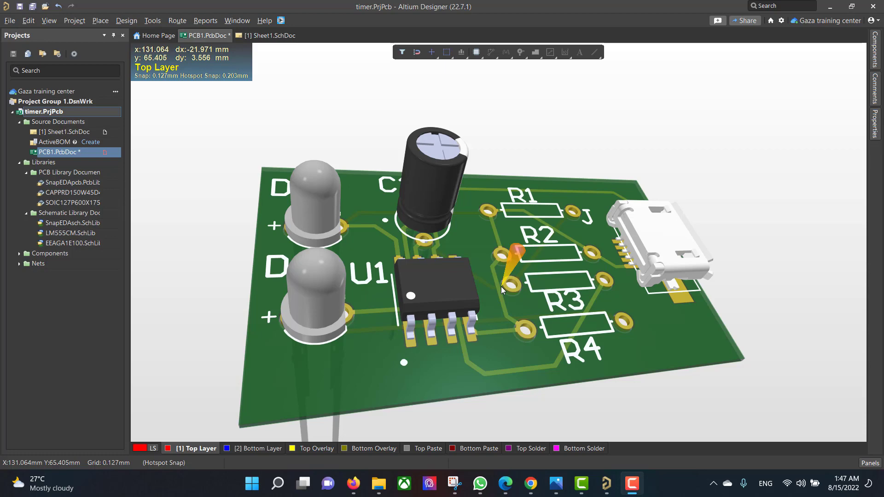
scroll(501, 286, "down", 5, "ctrl")
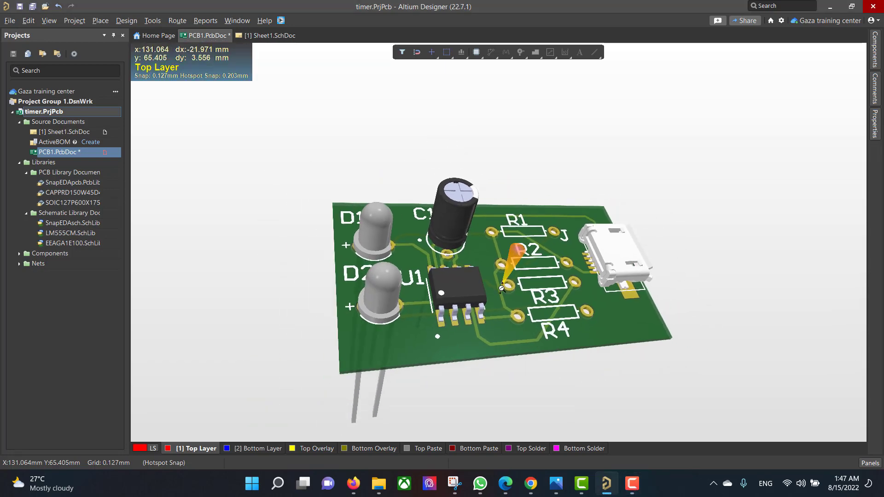
middle_click_drag(502, 289, 501, 291)
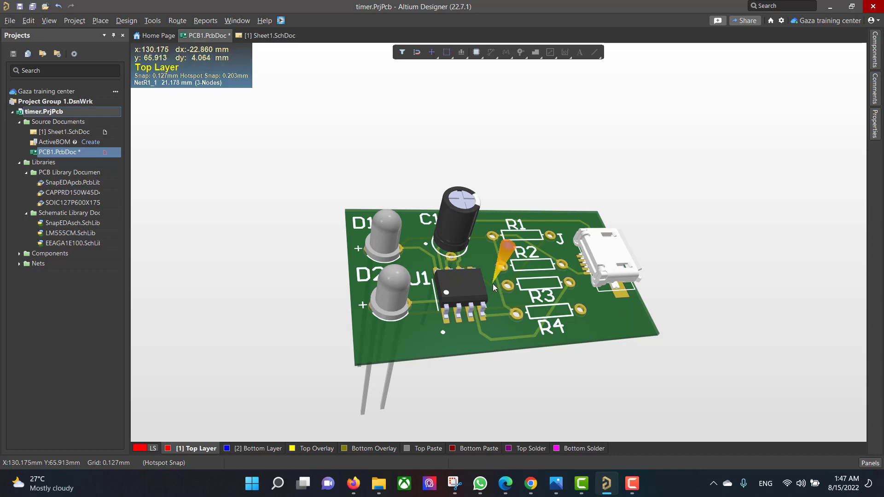
right_click_drag(501, 292, 499, 375, "shift")
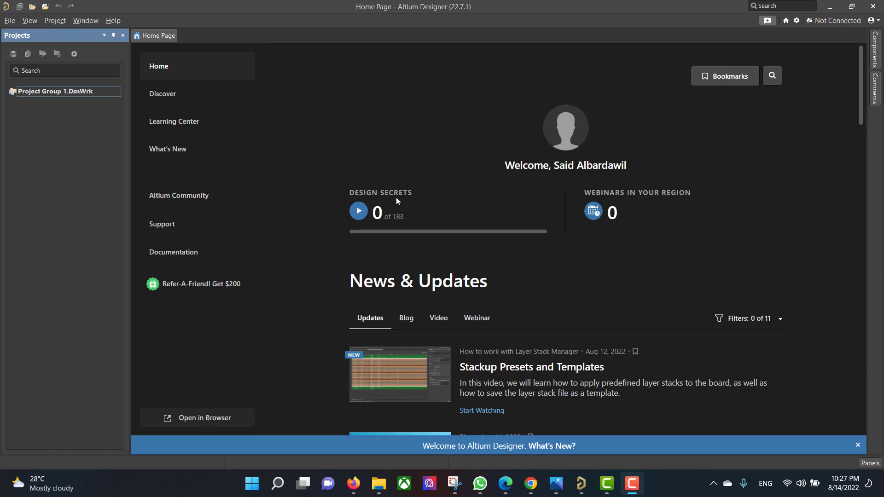
Step: Create an empty local PCB project named timer, browsing for its storage folder
left_click(10, 22)
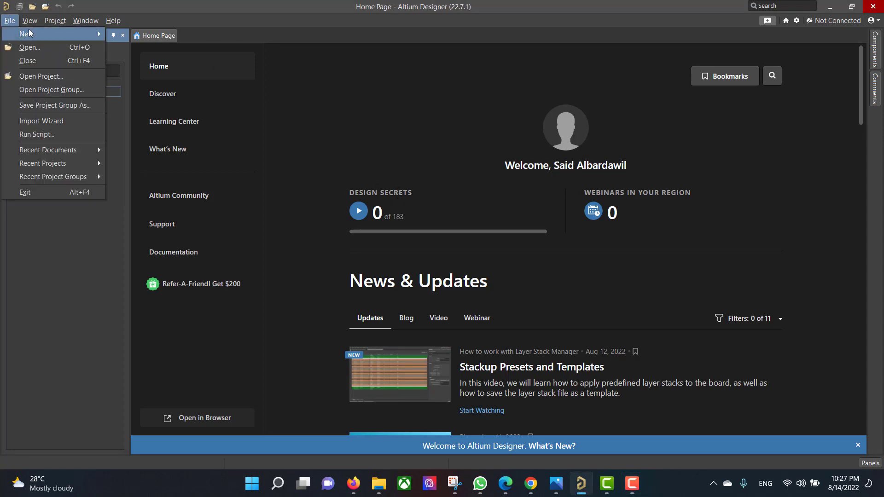
mouse_move(24, 31)
left_click(134, 33)
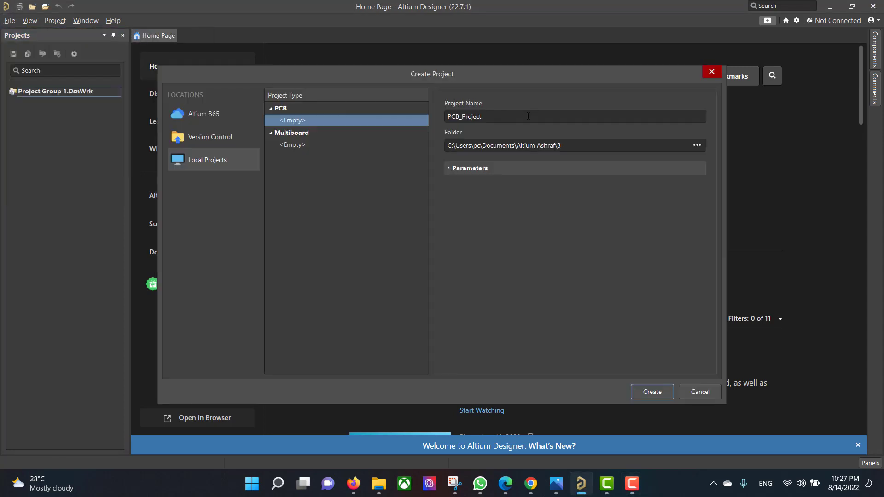
left_click_drag(529, 117, 421, 117)
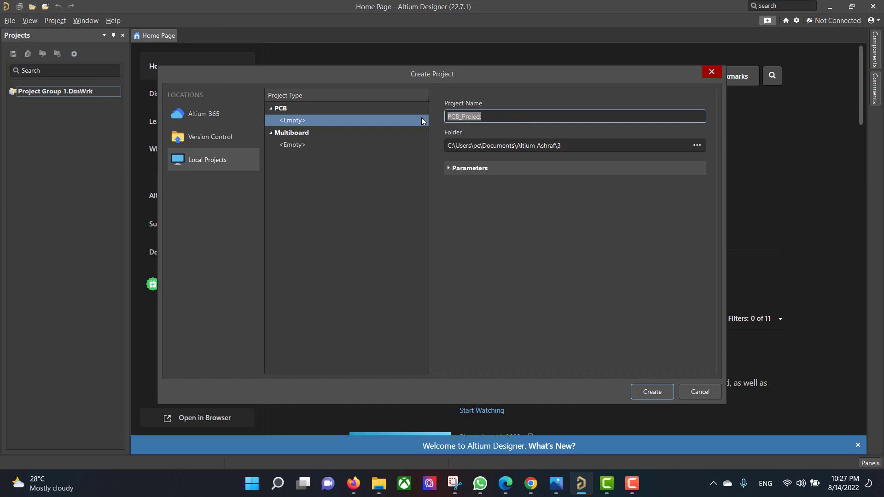
key("BackSpace")
type("timer")
left_click(695, 145)
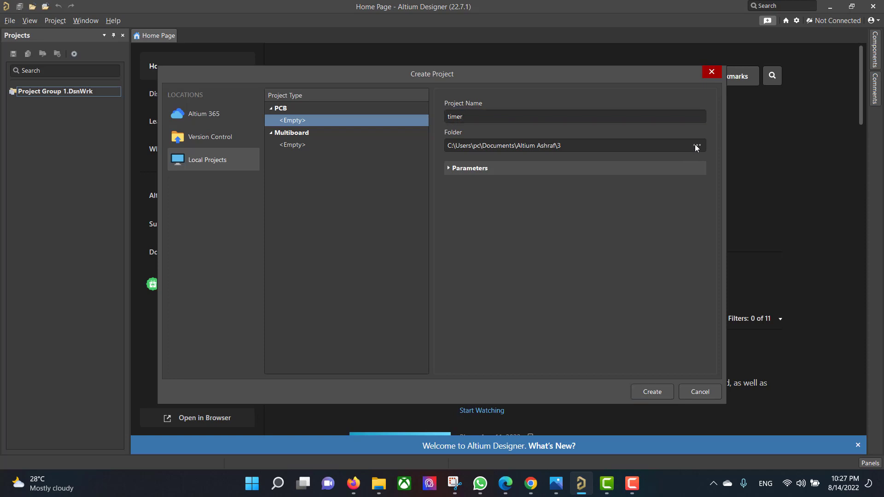
left_click(608, 350)
left_click(652, 392)
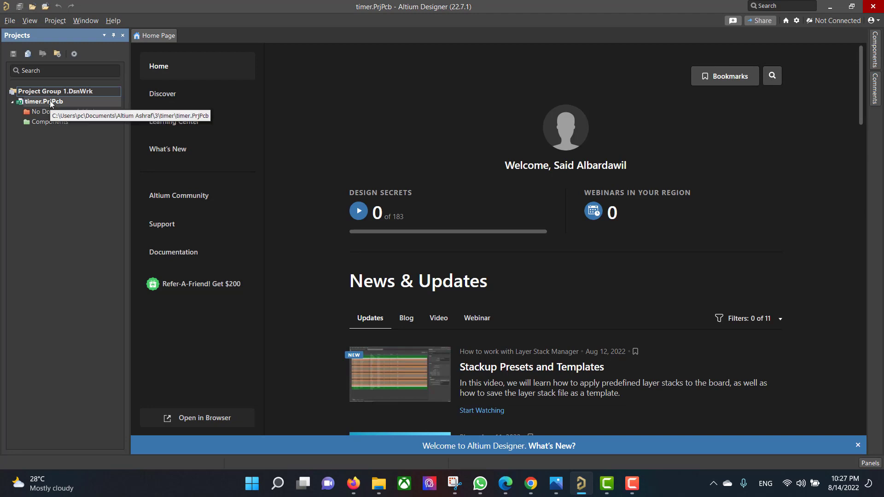
Step: Add a new schematic sheet and a new PCB document to the timer project
right_click(47, 101)
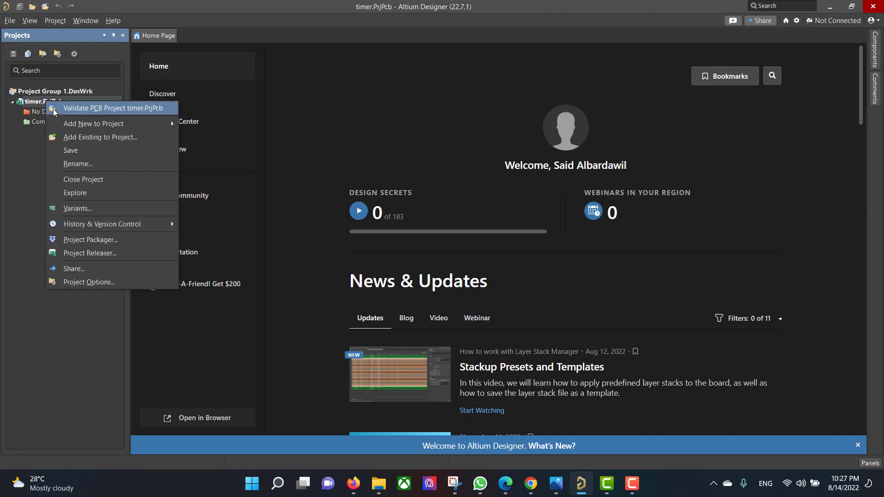
mouse_move(80, 122)
left_click(202, 120)
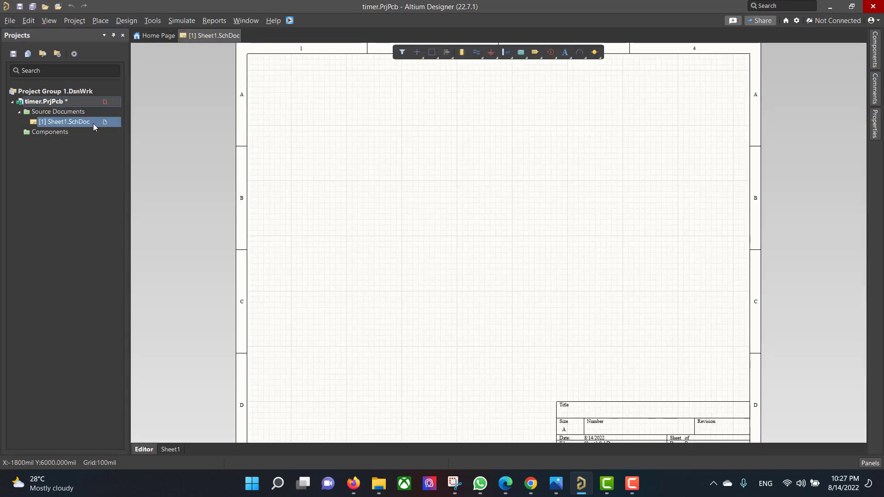
right_click(76, 116)
left_click(69, 103)
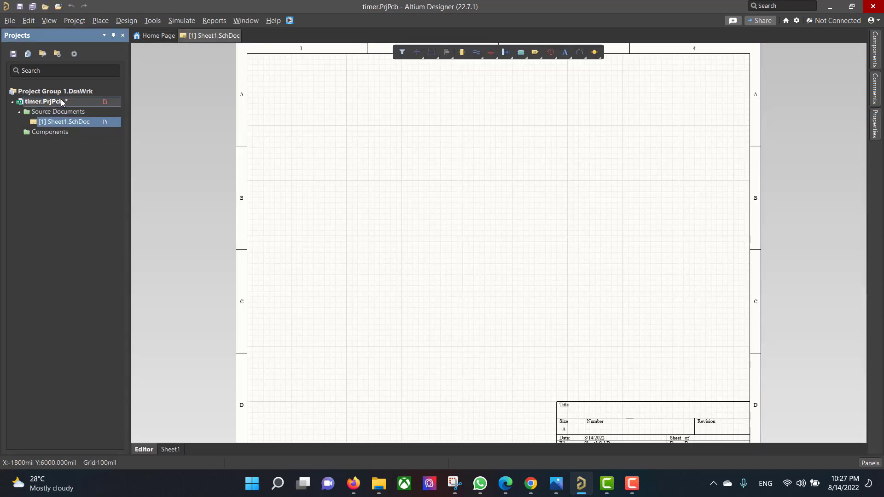
right_click(60, 100)
mouse_move(107, 121)
left_click(249, 134)
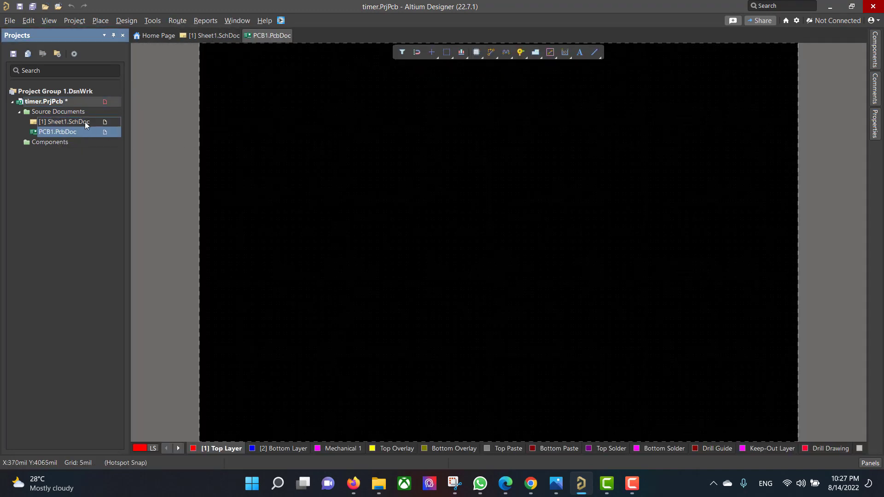
Step: Save the new schematic Sheet1.SchDoc and the board document PCB1.PcbDoc under their default names
right_click(85, 121)
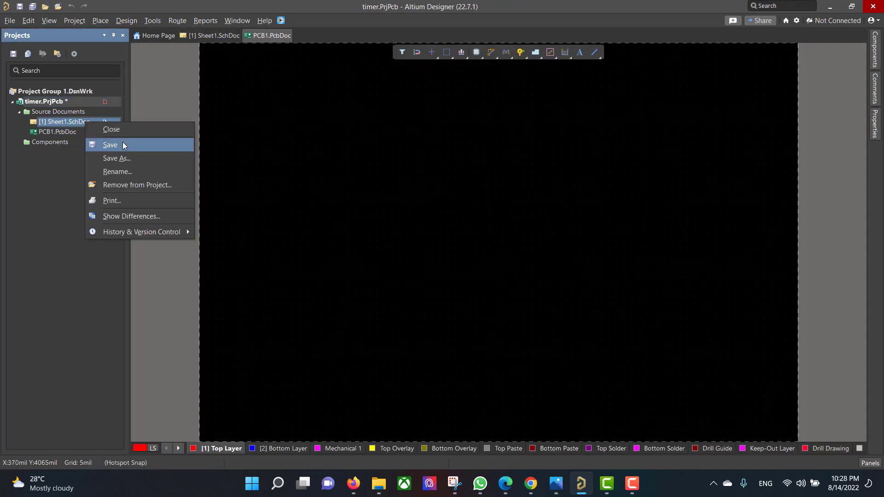
left_click(124, 145)
left_click(612, 351)
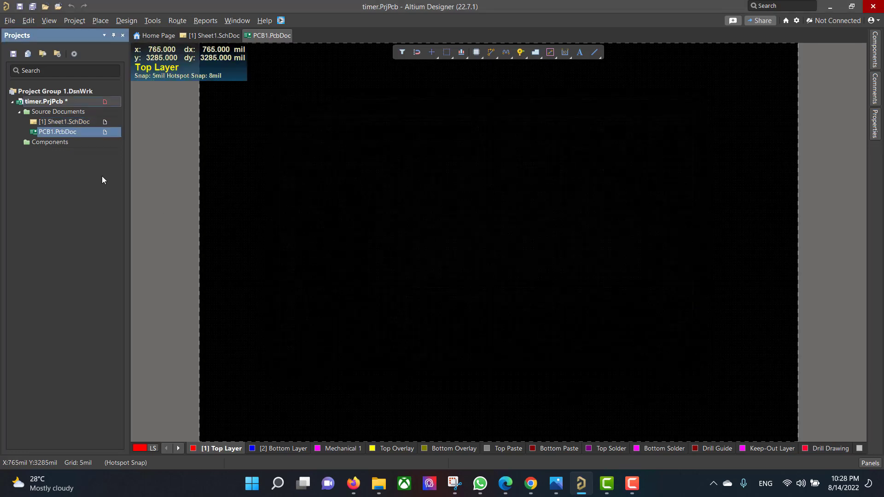
right_click(54, 123)
left_click(97, 159)
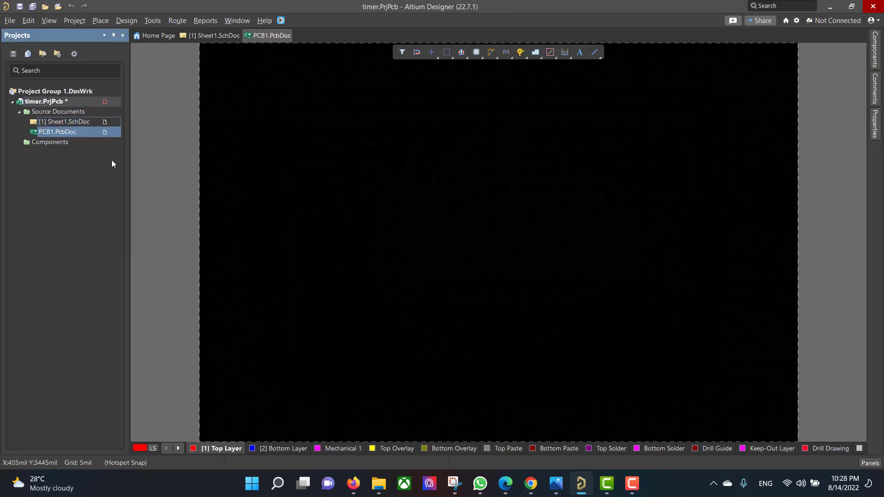
right_click(71, 128)
left_click(106, 154)
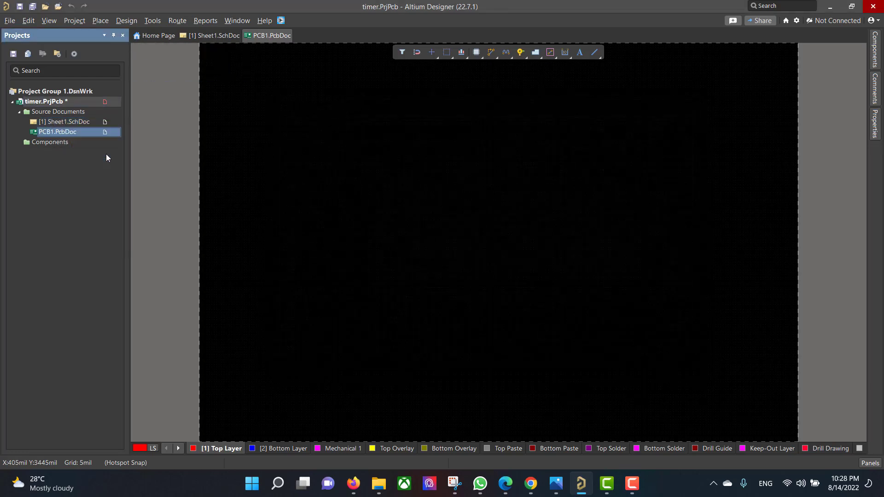
left_click(612, 350)
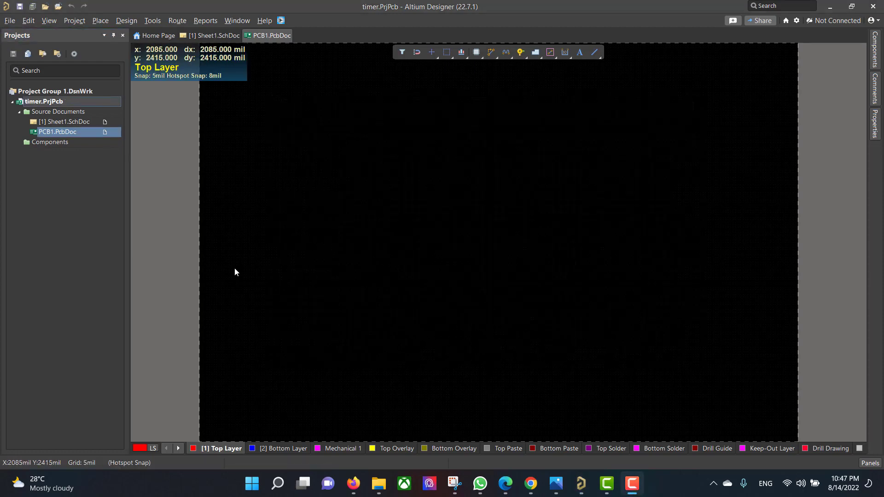
Step: Open the Sheet1.SchDoc schematic for editing
left_click(55, 123)
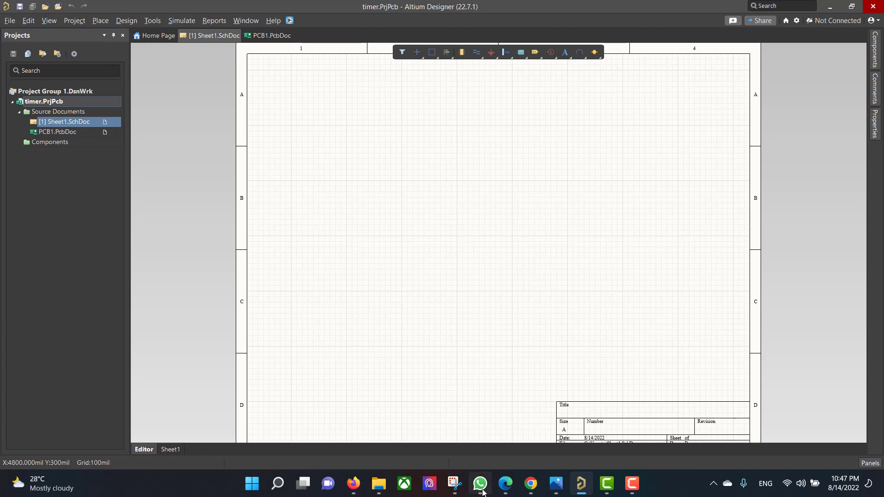
left_click(455, 484)
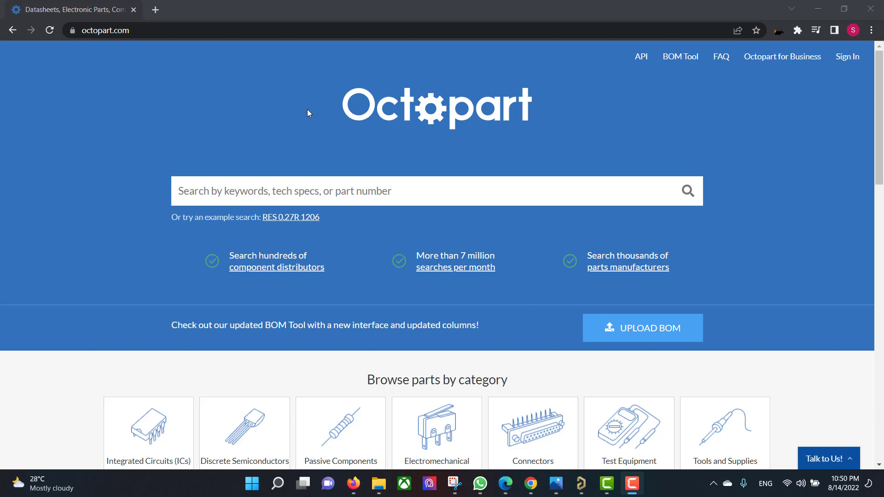
Step: Search Octopart for lm555 and read through the onsemi LM555CN datasheet, including its operating table and application circuits
left_click(196, 185)
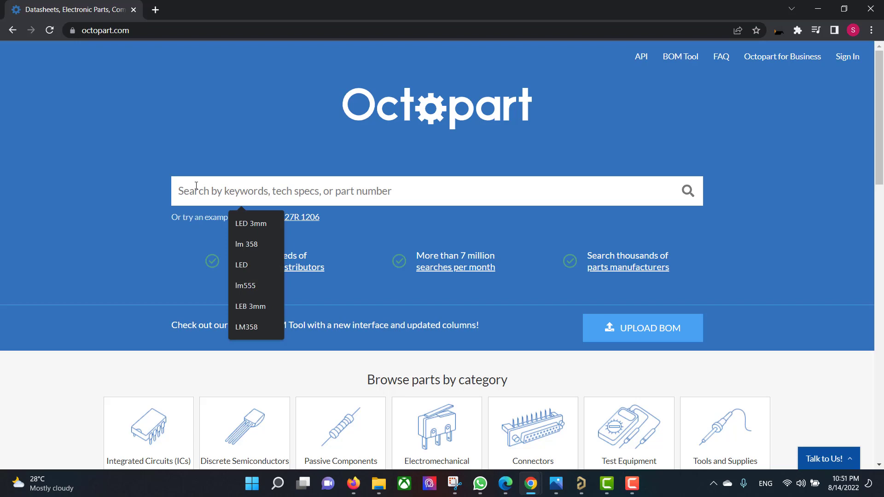
type("lm555")
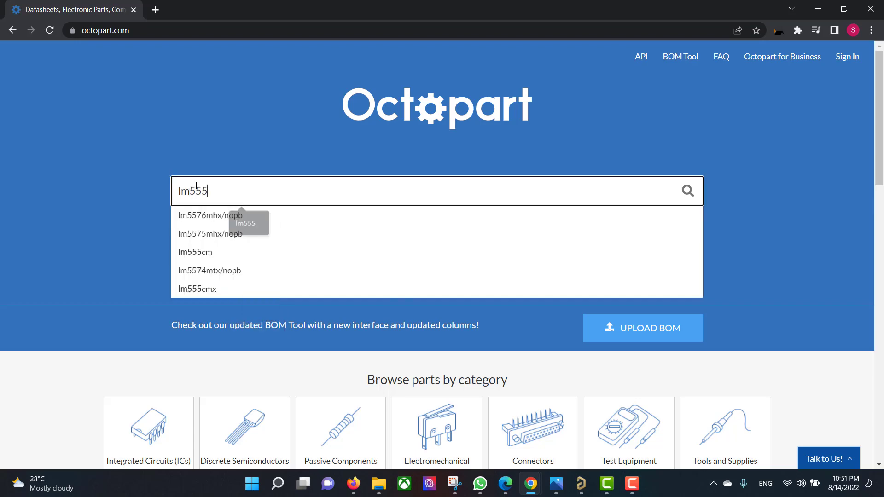
key("Return")
left_click(71, 298)
left_click(177, 251)
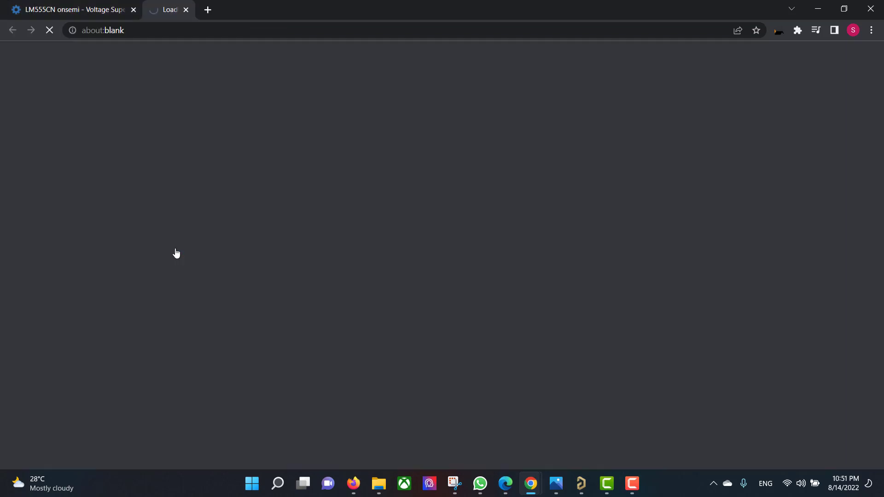
scroll(434, 218, "down", 6)
scroll(507, 250, "down", 20)
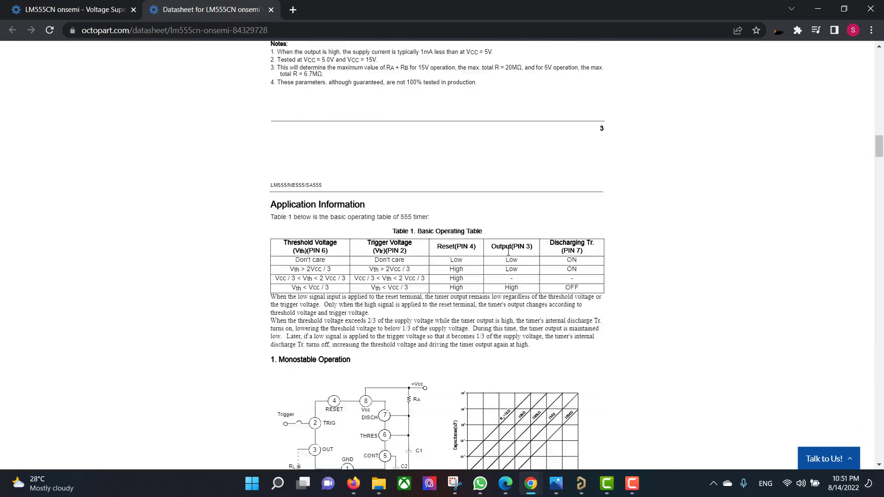
scroll(508, 252, "down", 20)
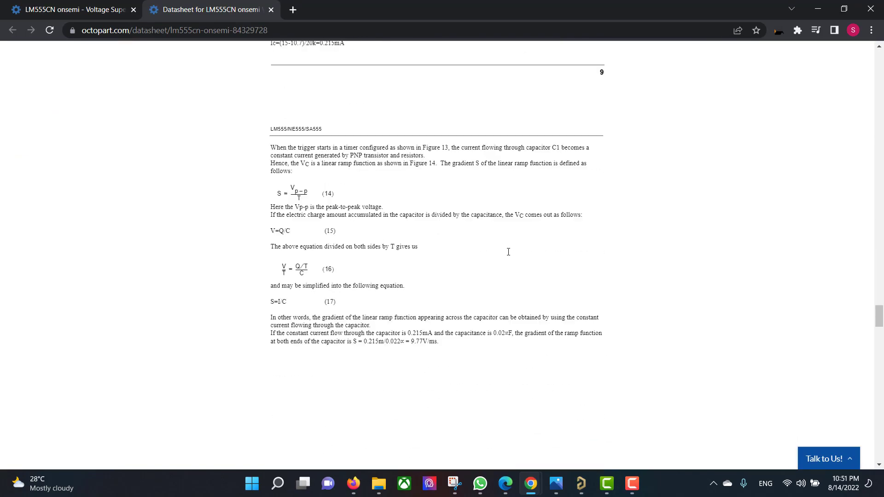
scroll(508, 255, "down", 10)
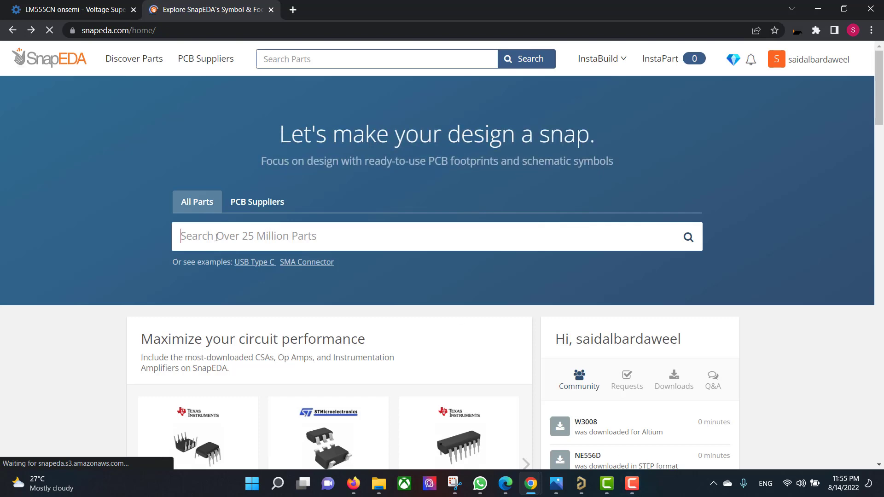
Step: Search SnapEDA for lm555 and open the page of the onsemi LM555CM in the SOIC-8 package
type("lm555")
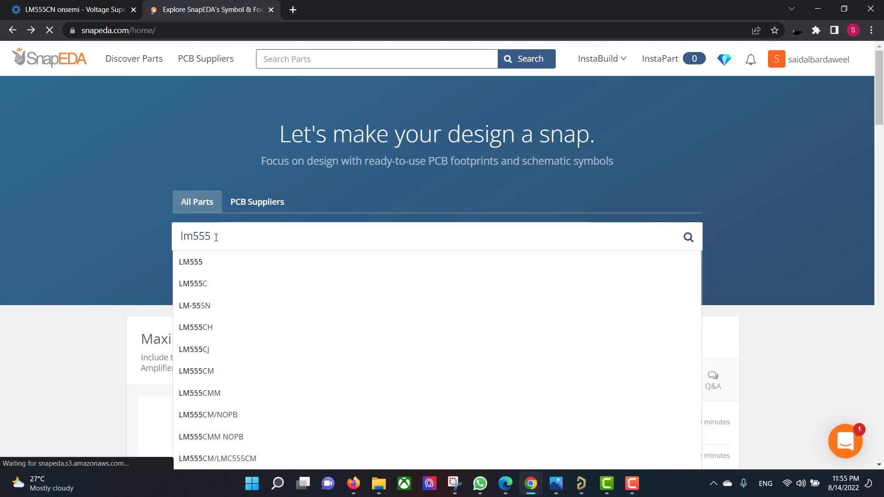
key("Return")
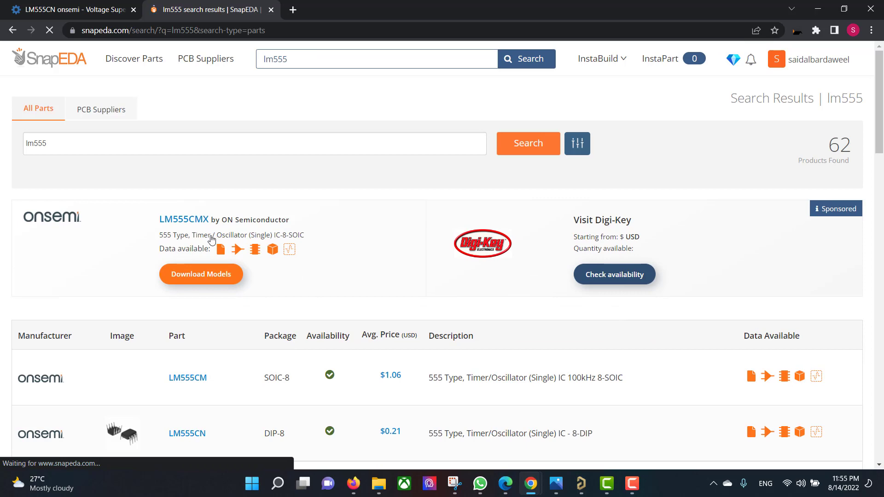
scroll(211, 239, "down", 2)
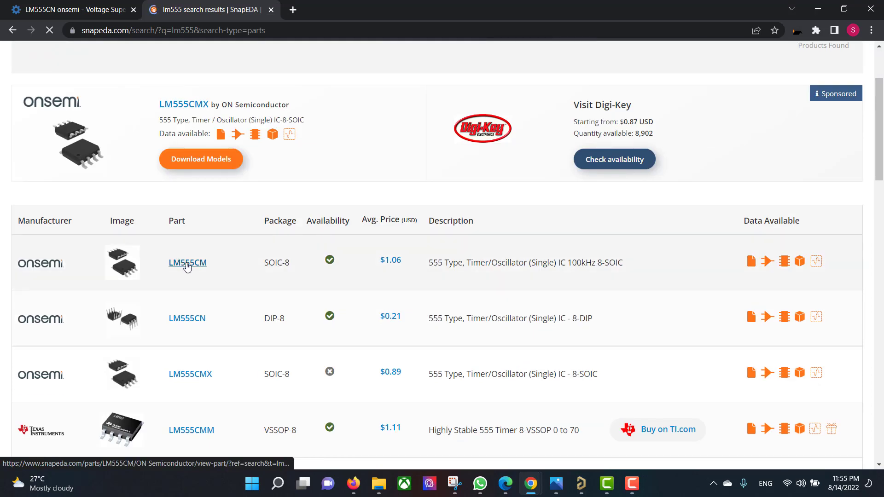
left_click(187, 265)
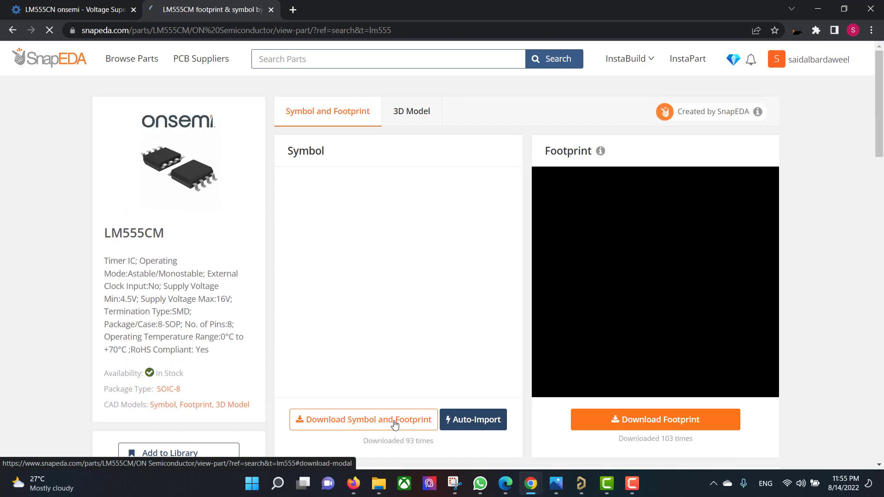
Step: Download the LM555CM symbol and footprint in Altium format and dismiss the alternate part offer
left_click(394, 425)
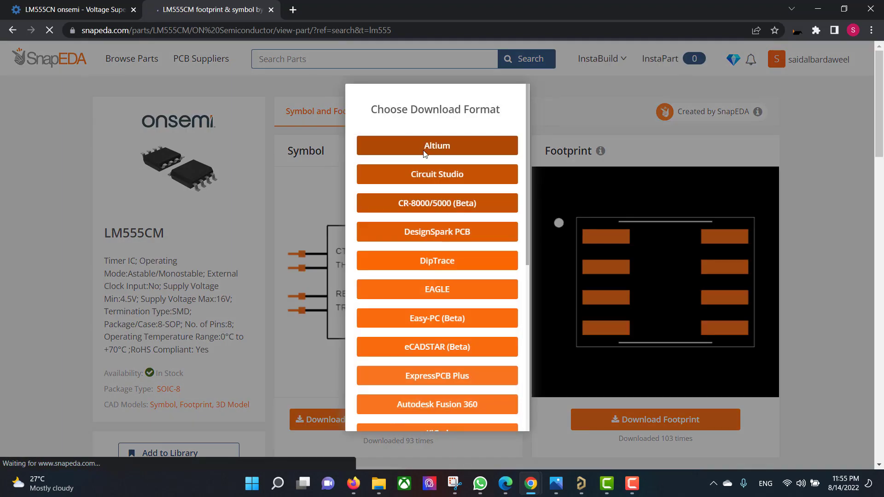
left_click(386, 152)
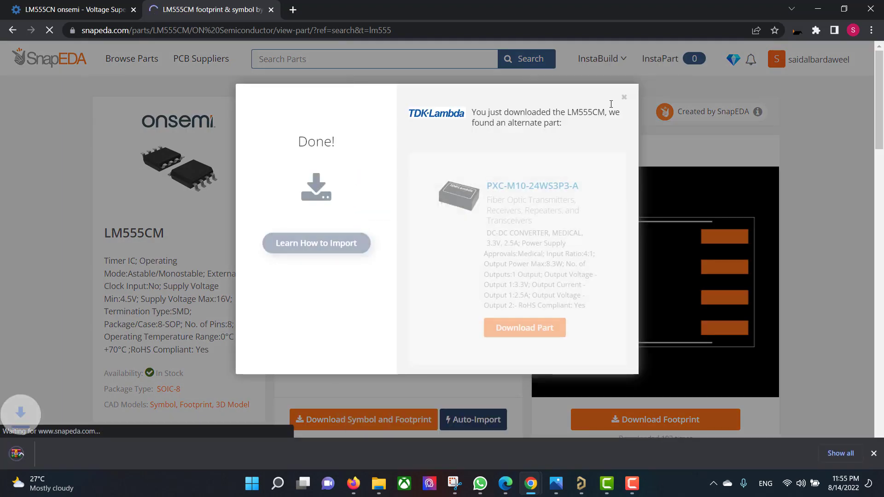
key("Escape")
Step: Inspect the LM555CM 3D model, download it as a STEP file and dismiss the alternate part offer
left_click(403, 112)
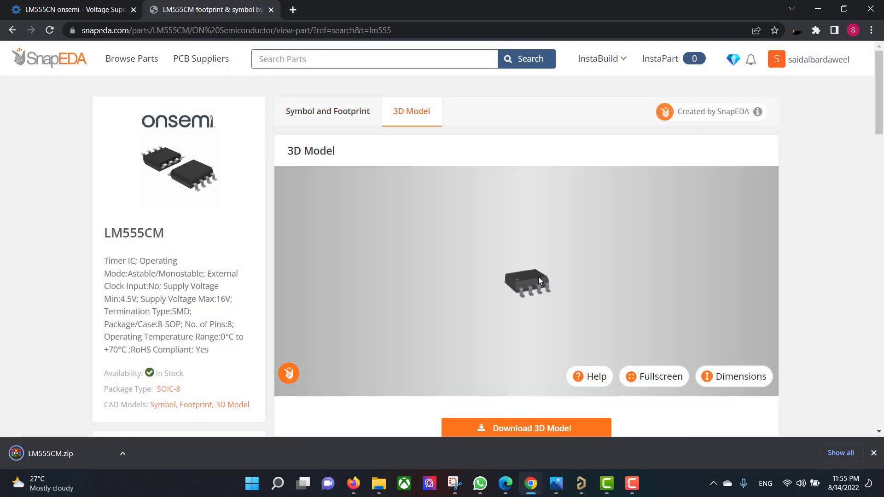
left_click_drag(537, 268, 550, 323)
left_click(497, 429)
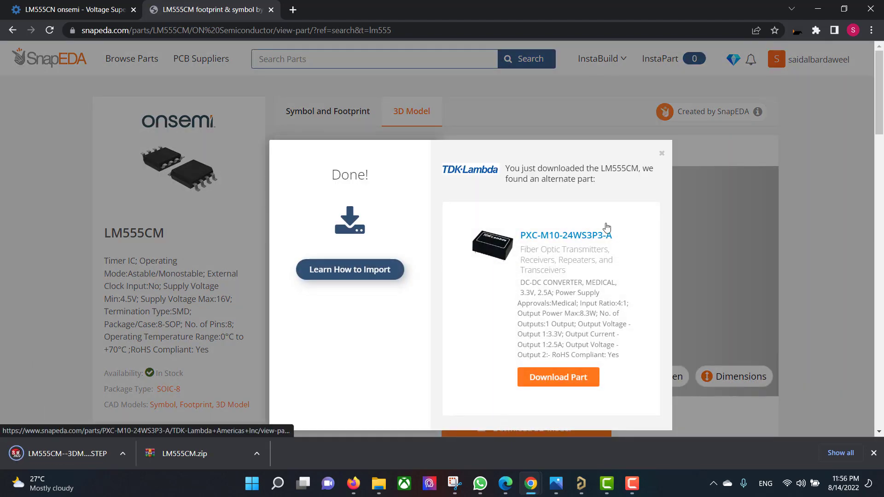
left_click(661, 154)
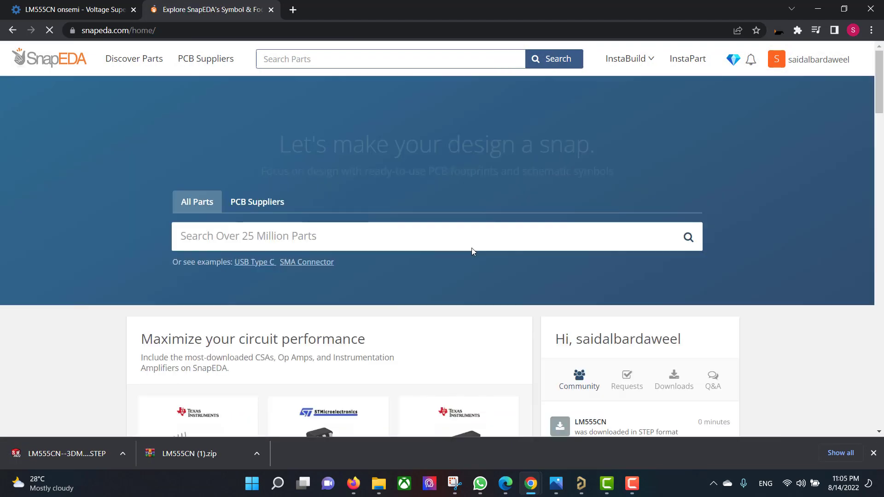
Step: Search SnapEDA for CAP 10uf and open the page of the Panasonic EEA-GA1E100 radial capacitor
left_click(257, 238)
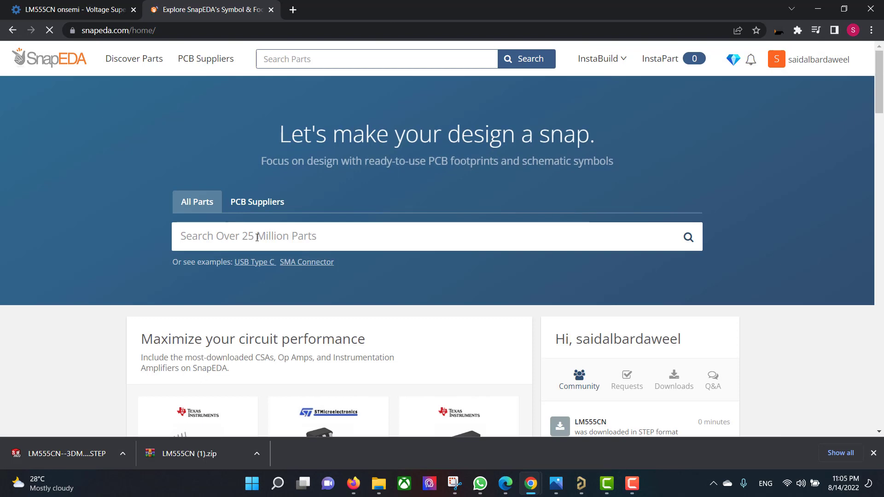
type("CAP")
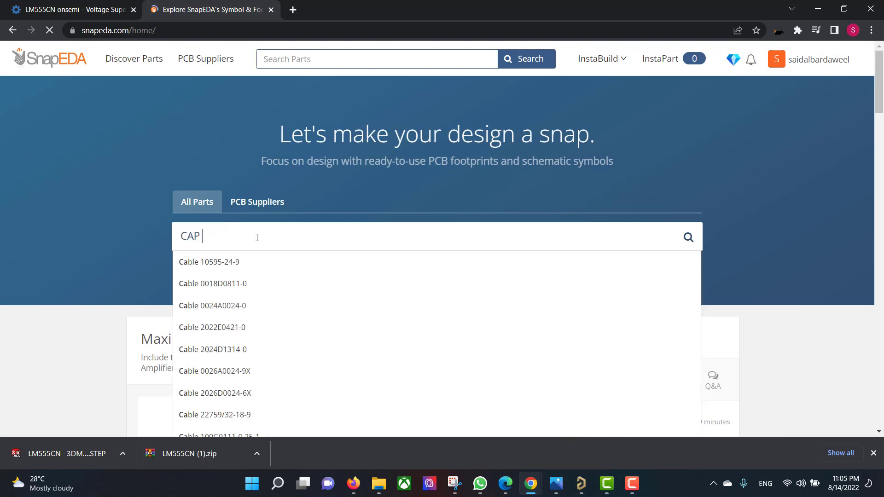
type(" 10u")
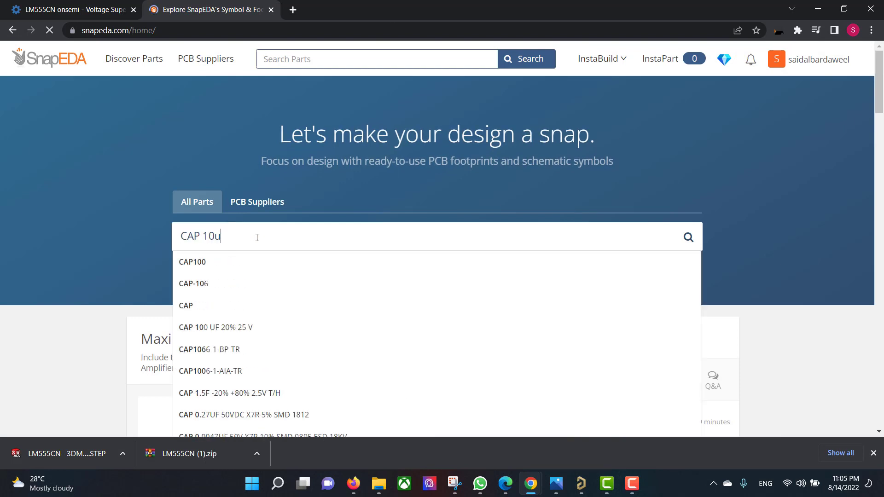
type("f")
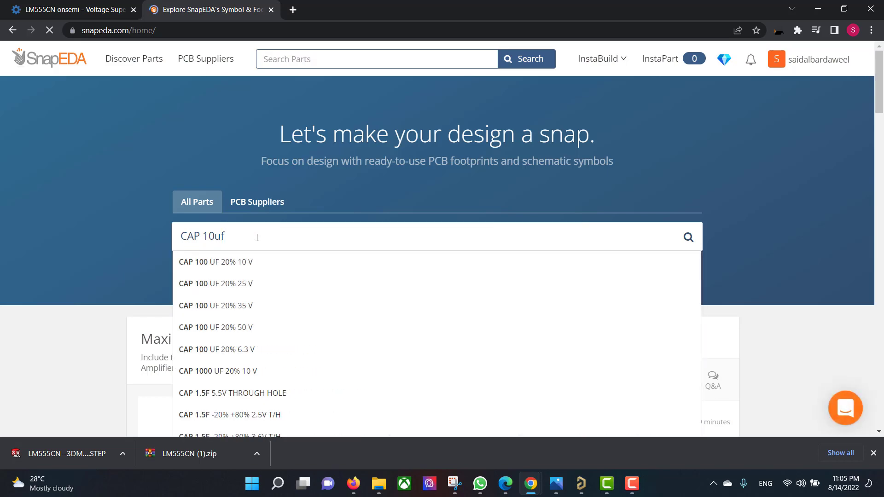
key("Return")
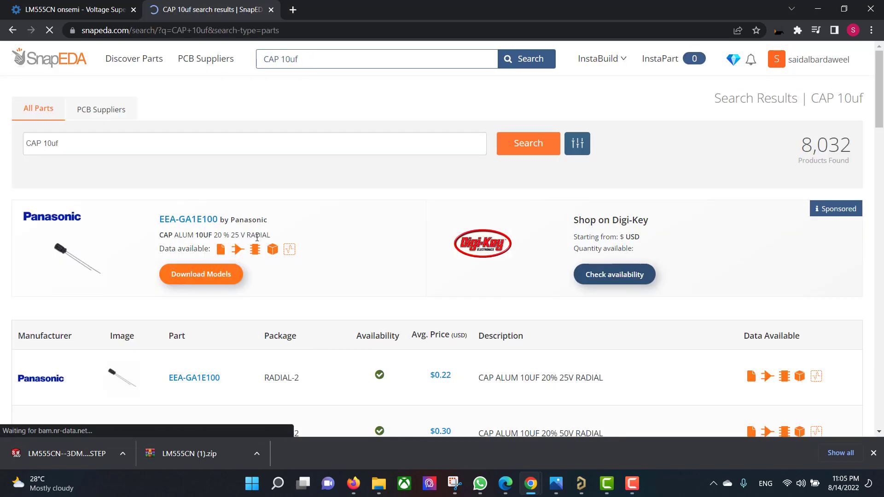
left_click(196, 220)
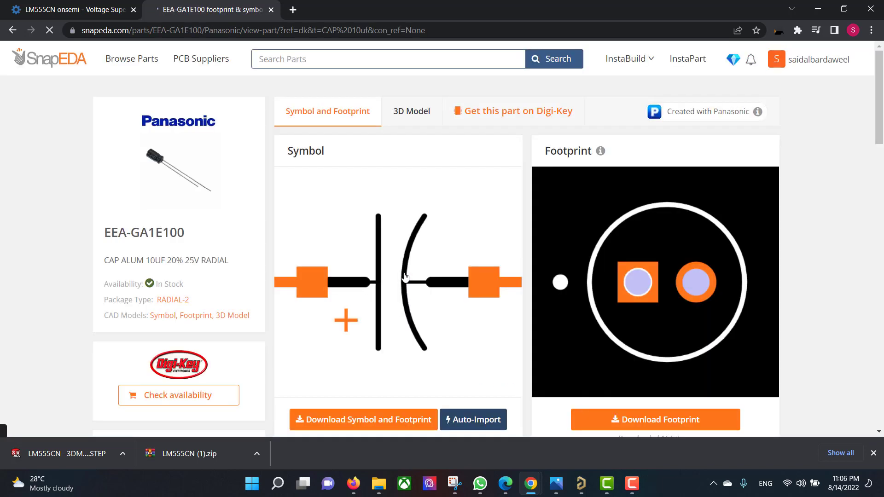
Step: Download the EEA-GA1E100 symbol and footprint in Altium format and dismiss the download window
left_click(407, 419)
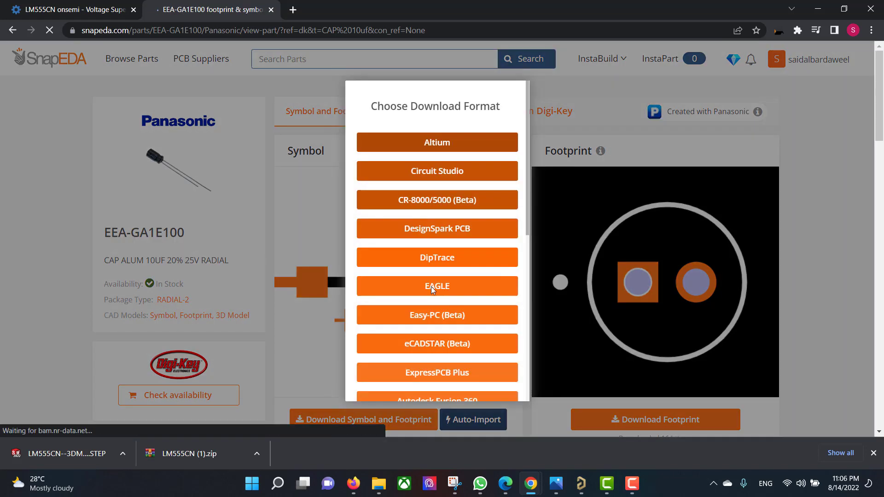
left_click(437, 143)
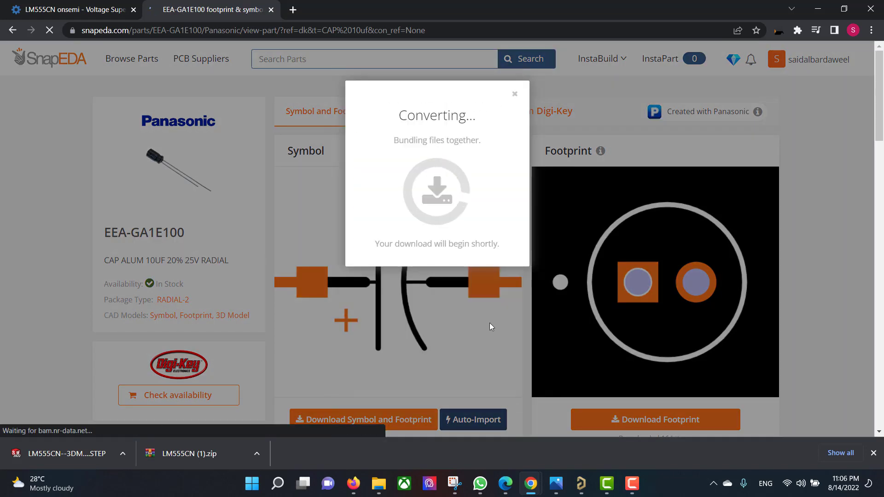
left_click(515, 94)
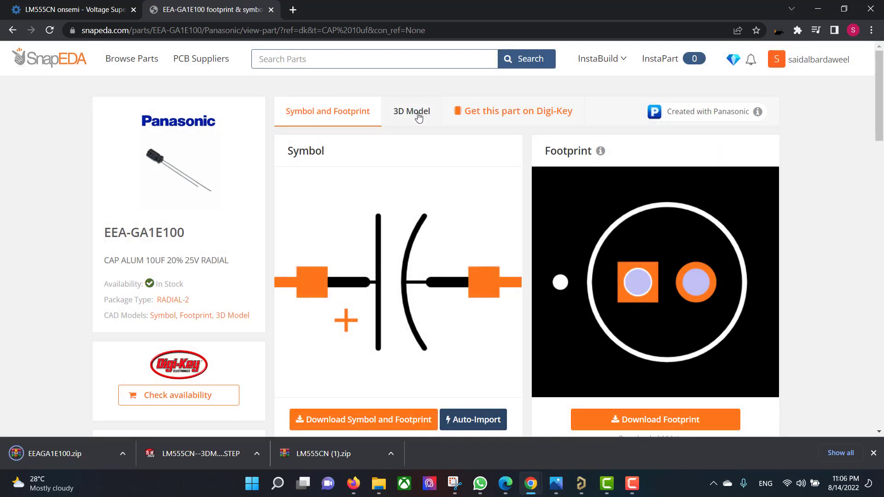
Step: Inspect the EEA-GA1E100 3D model, download it as a STEP file and dismiss the download window
left_click(411, 111)
left_click_drag(540, 239, 606, 236)
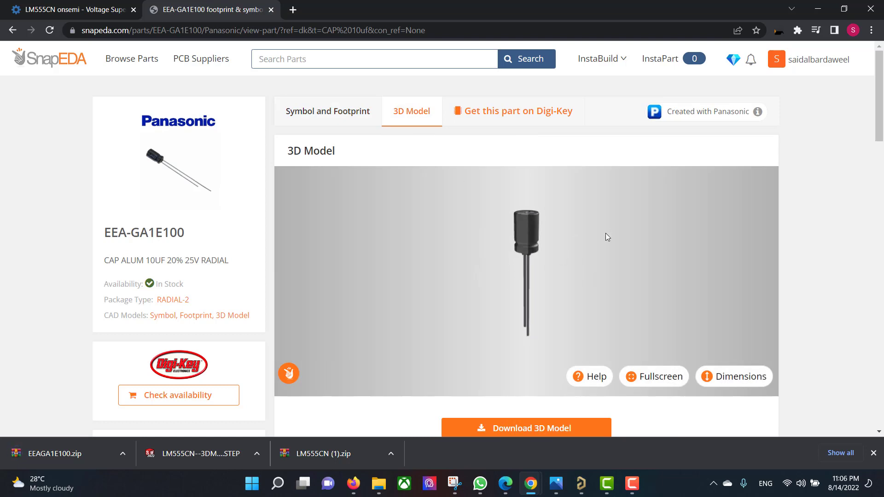
left_click(562, 423)
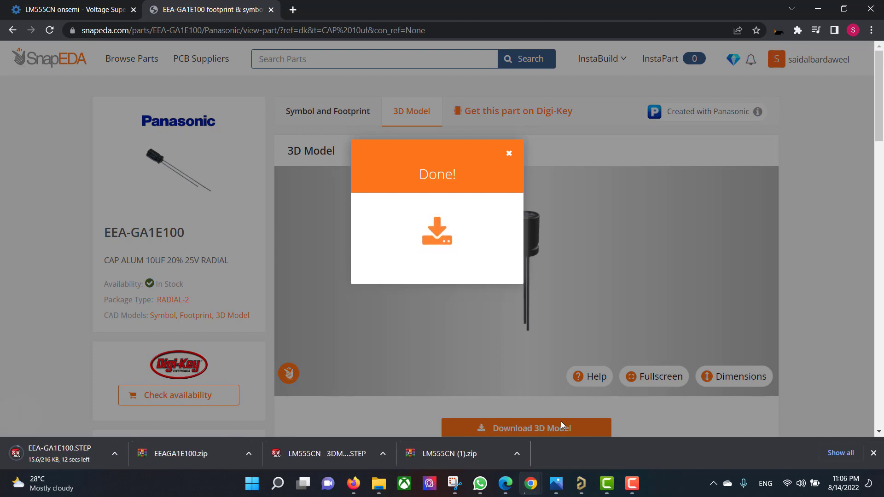
left_click(510, 154)
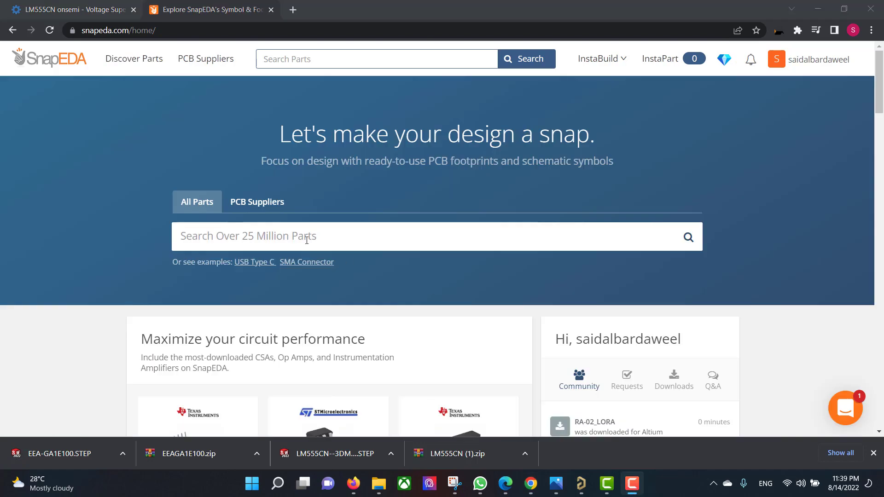
left_click(306, 239)
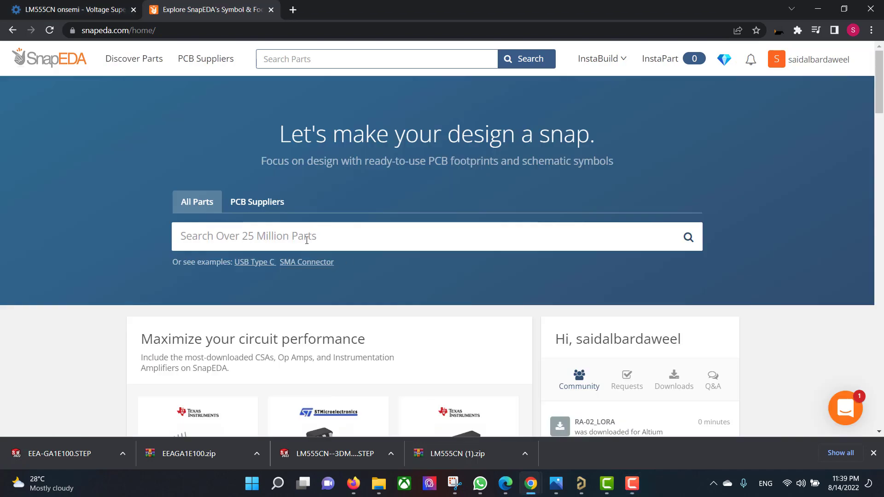
type("micro U")
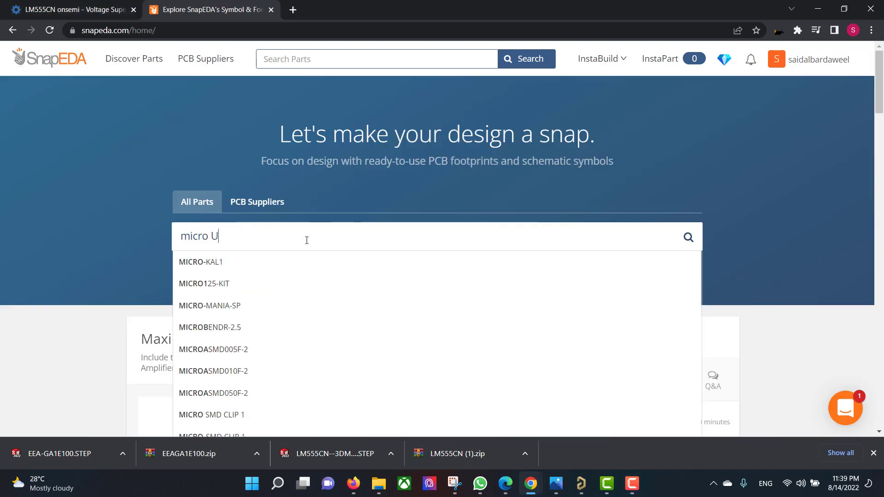
type("SB")
key("Return")
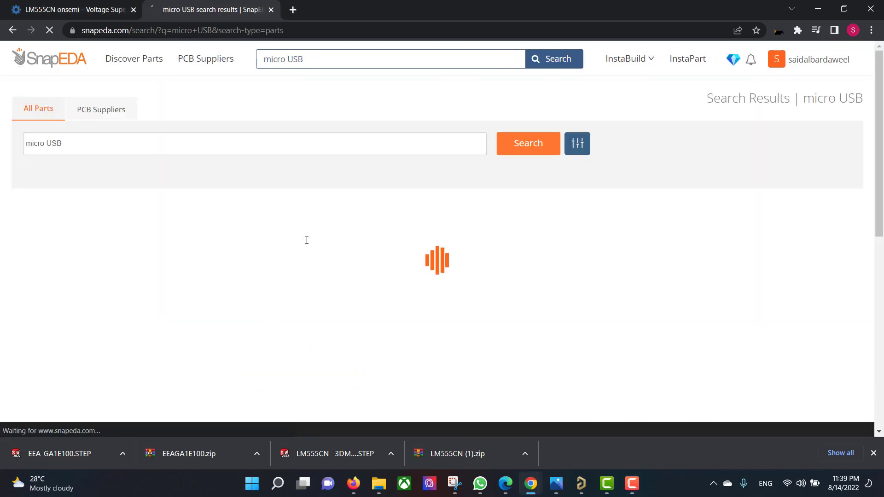
scroll(208, 167, "down", 1)
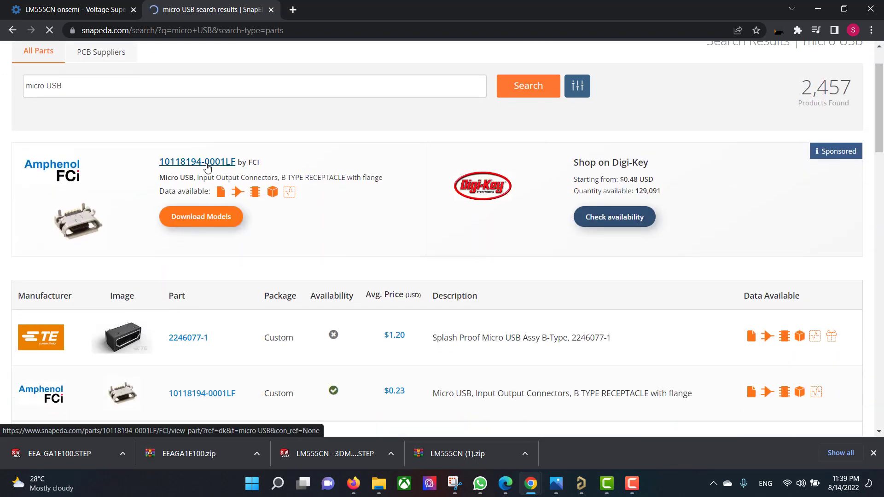
left_click(208, 162)
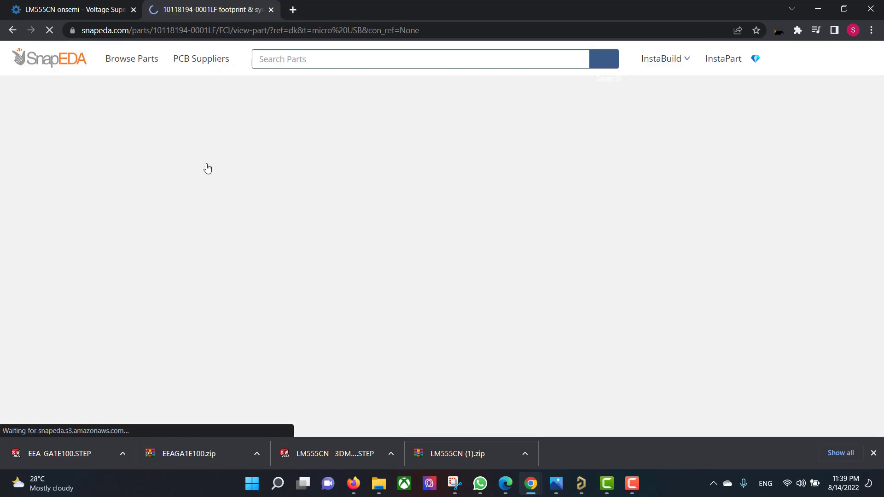
scroll(440, 299, "down", 1)
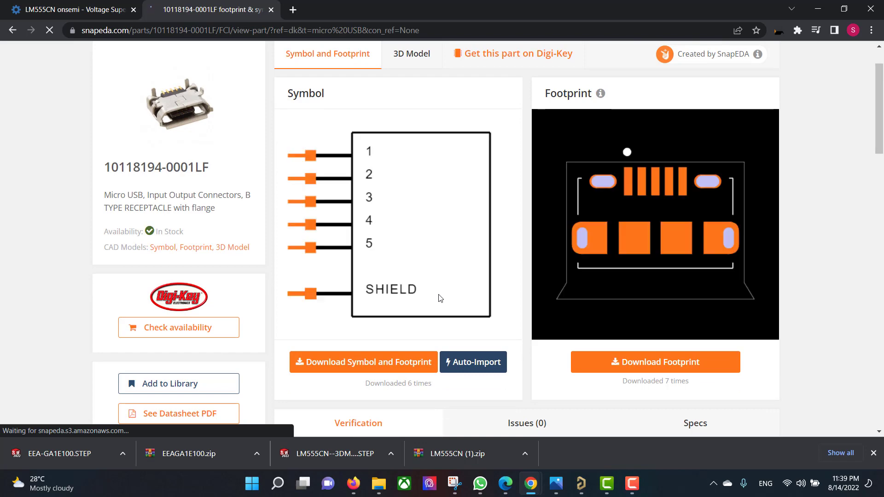
left_click(386, 369)
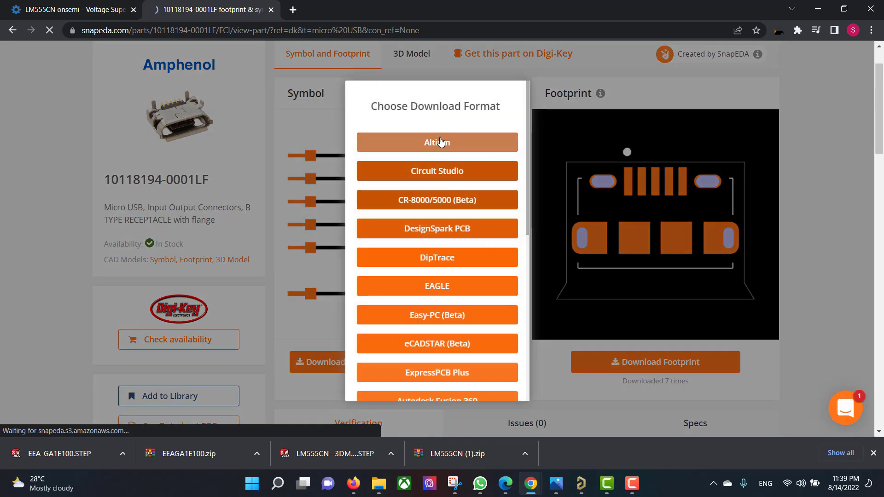
left_click(437, 142)
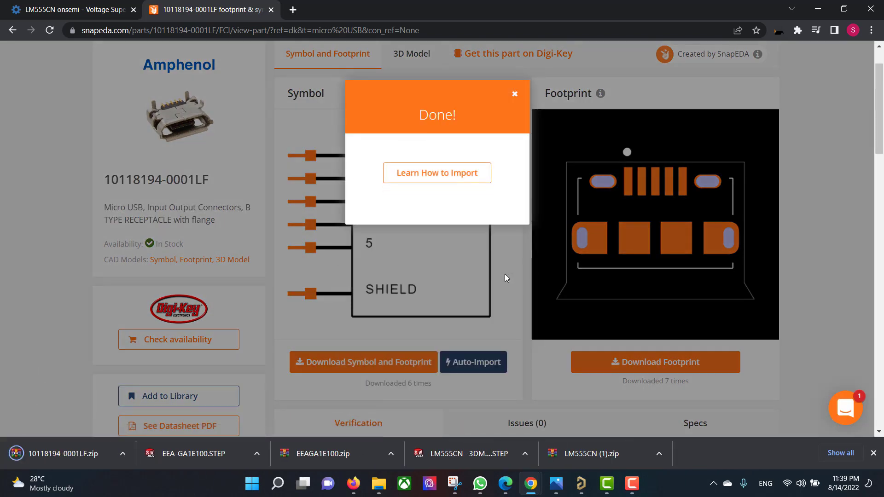
left_click(514, 94)
left_click(411, 54)
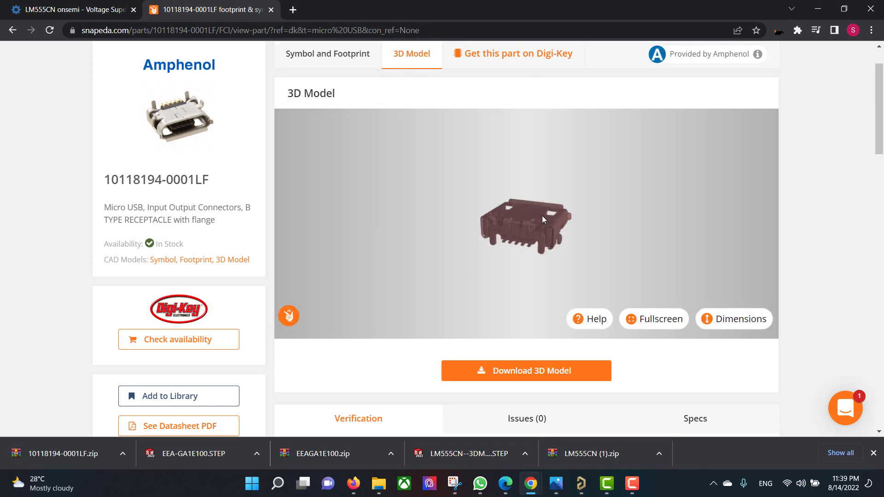
left_click_drag(474, 210, 512, 281)
left_click(537, 371)
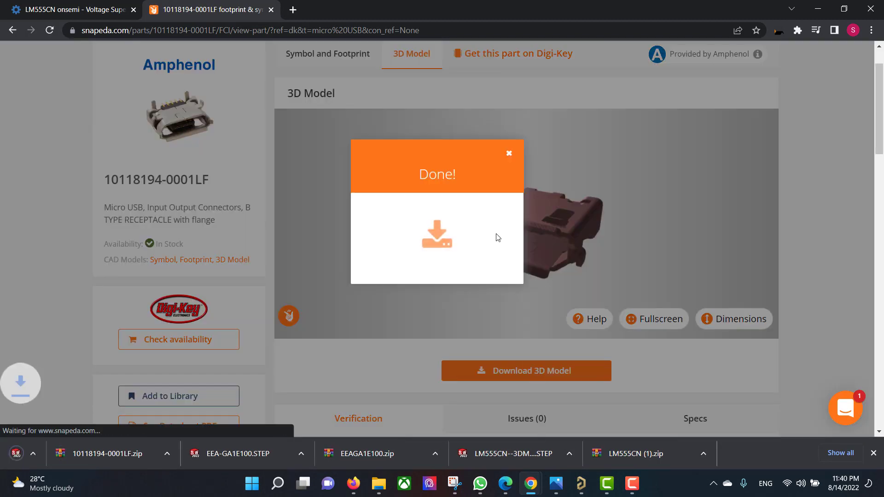
left_click(509, 155)
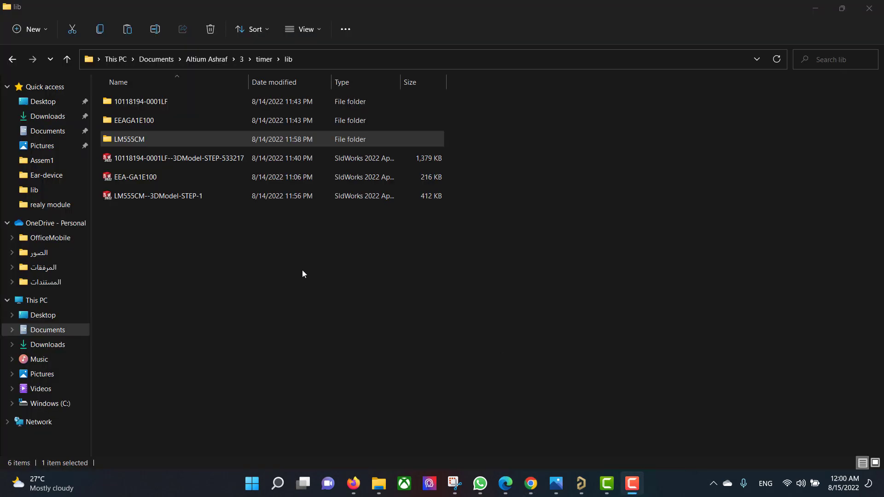
Step: Open the compiled LM555CM library from the timer lib folder in Altium Designer and bring up its PCB footprint and schematic symbol
double_click(167, 139)
double_click(164, 139)
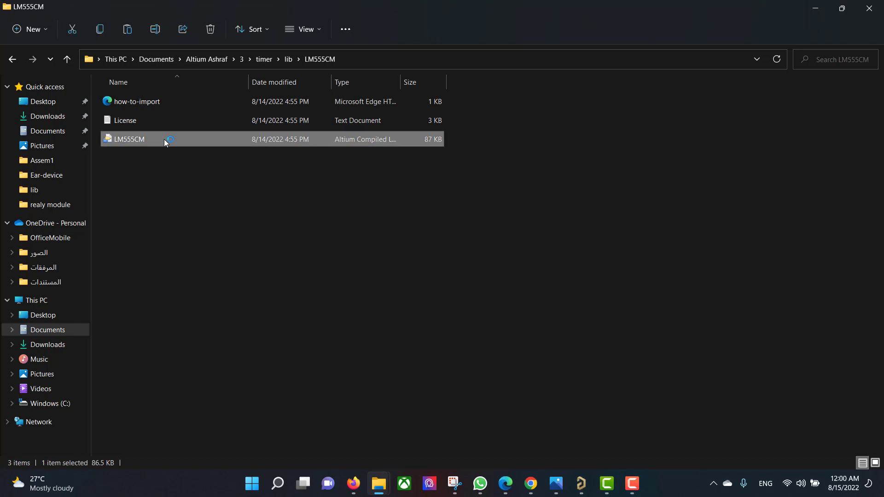
left_click(424, 222)
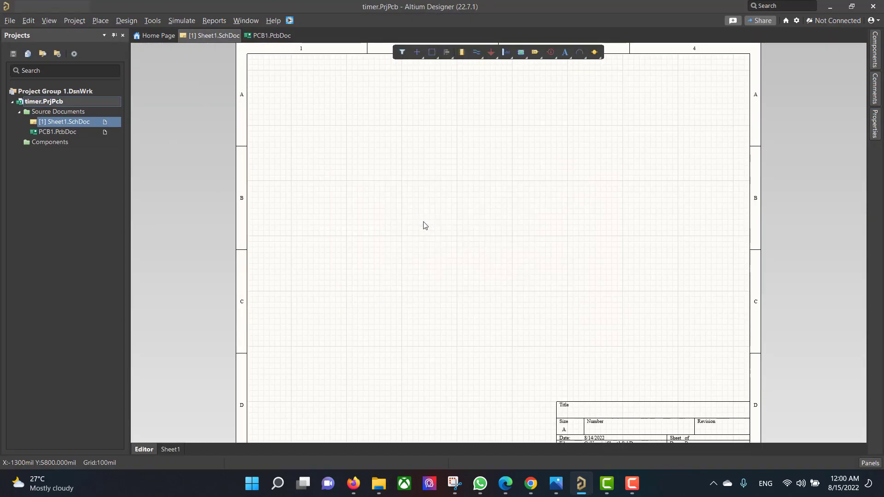
double_click(66, 183)
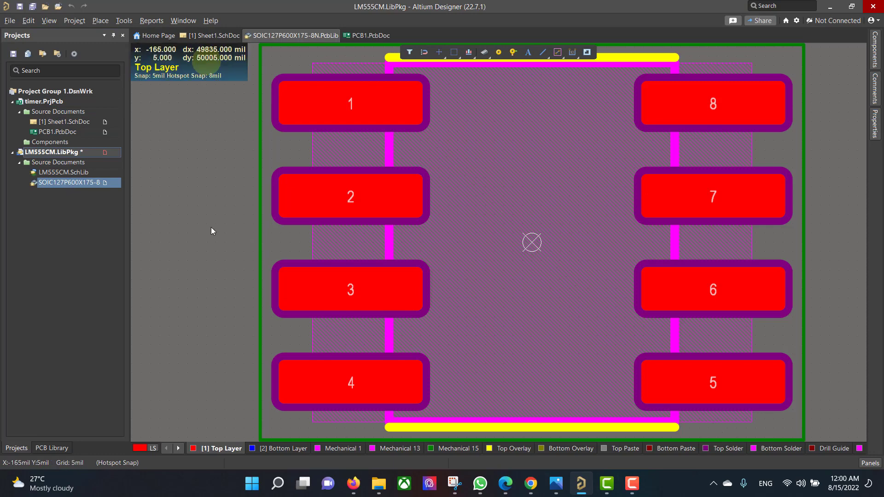
double_click(58, 175)
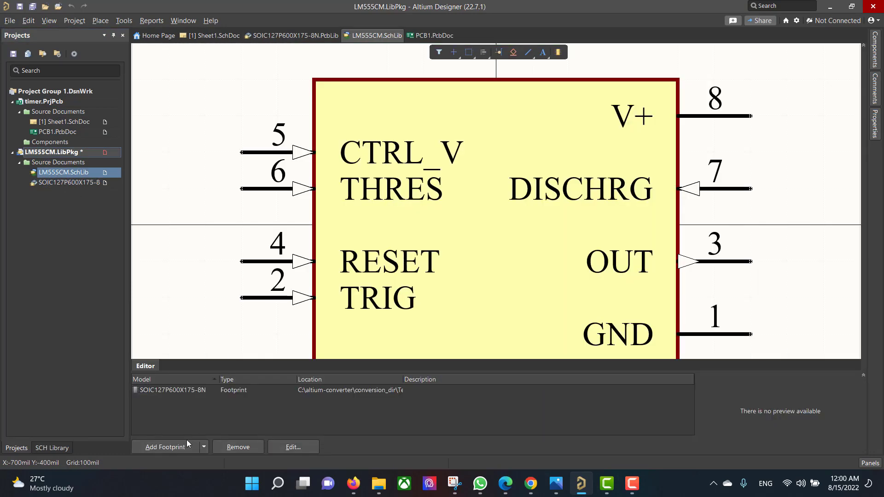
Step: Add the SOIC127P600X175-8N footprint from the extracted PCB library as a model of the LM555CM symbol
left_click(184, 446)
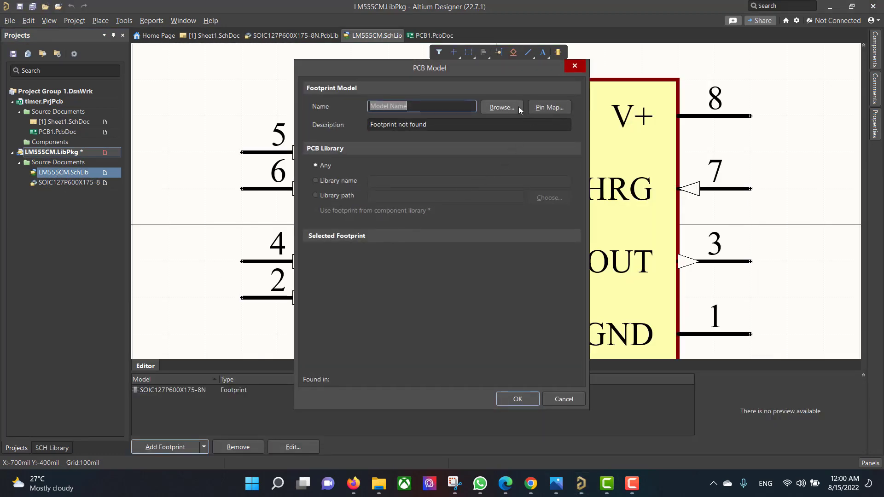
left_click(519, 106)
left_click(540, 341)
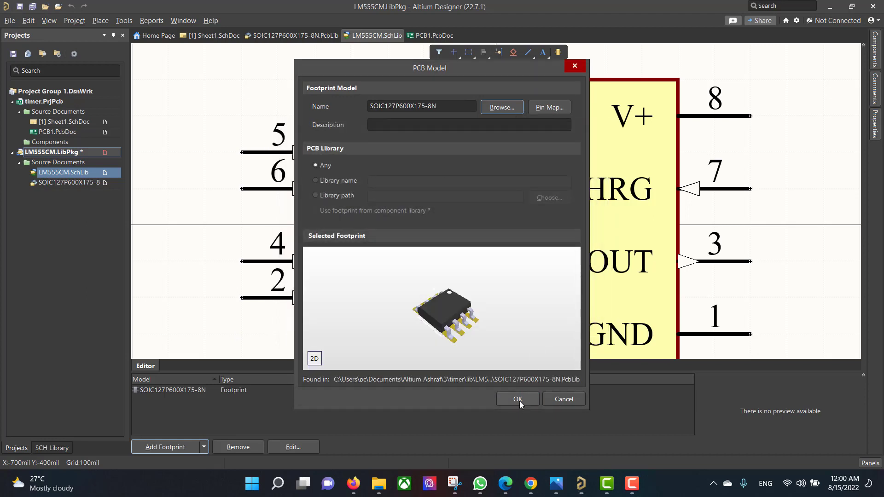
left_click(519, 400)
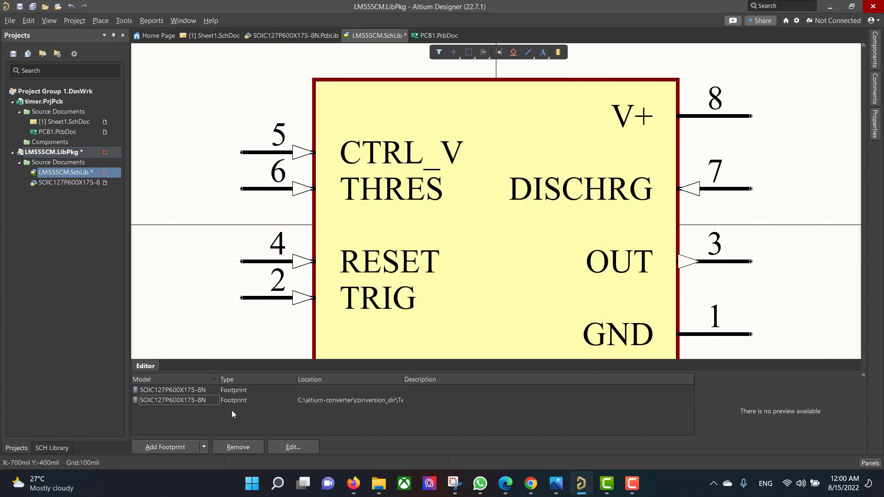
Step: Remove the original SOIC127P600X175-8N footprint entry with the altium-converter location from the LM555CM symbol
right_click(195, 403)
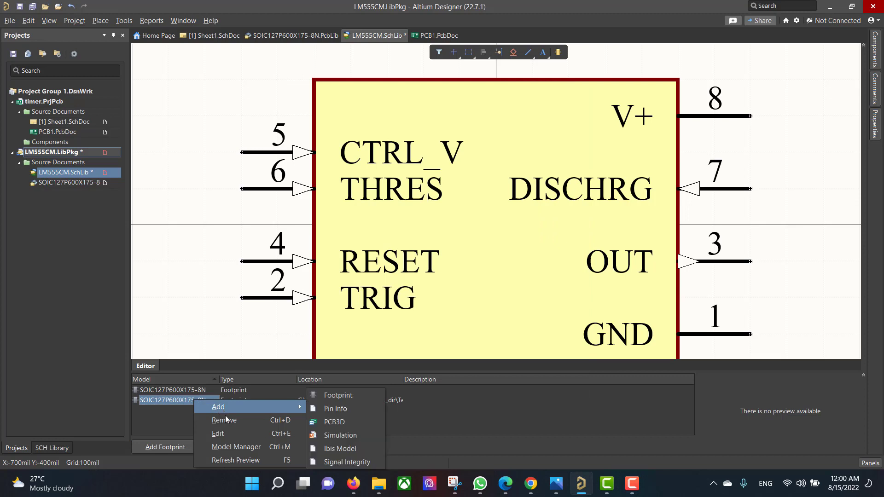
left_click(228, 421)
left_click(452, 261)
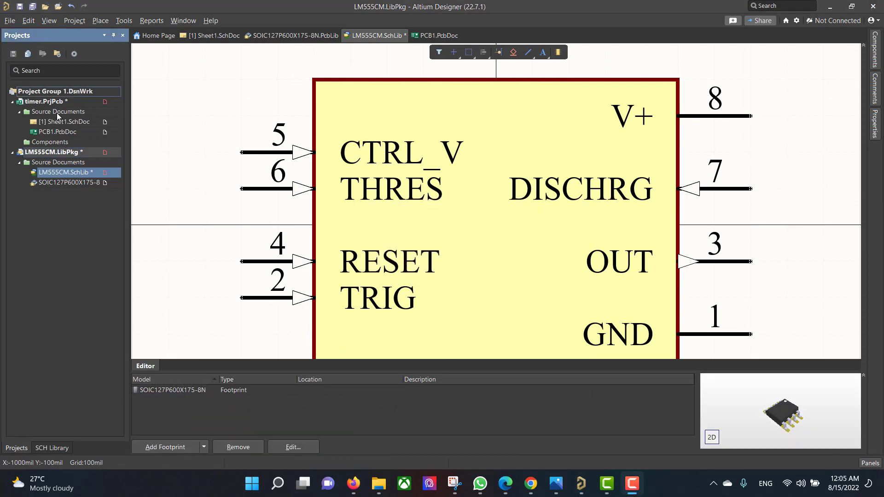
Step: Add a new schematic library to the timer.PrjPcb project
right_click(54, 100)
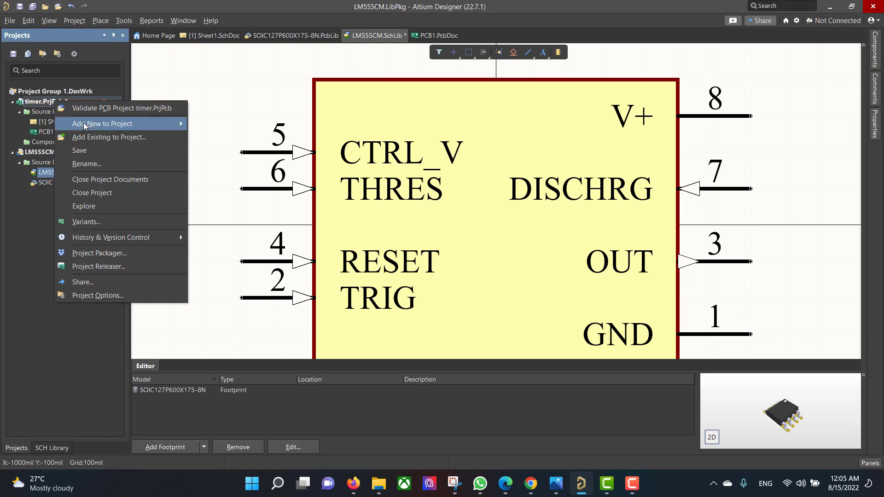
mouse_move(122, 124)
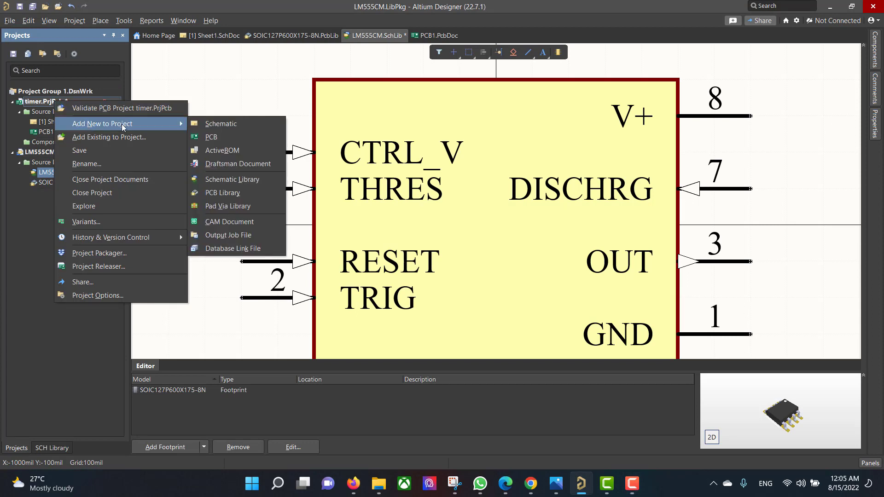
left_click(241, 182)
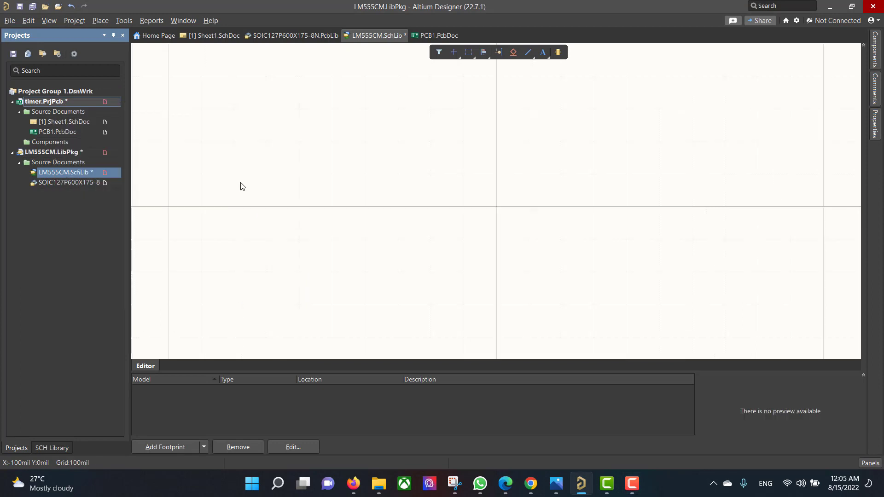
Step: Add a new PCB library to the timer.PrjPcb project and return to the project tree
left_click(17, 448)
right_click(65, 103)
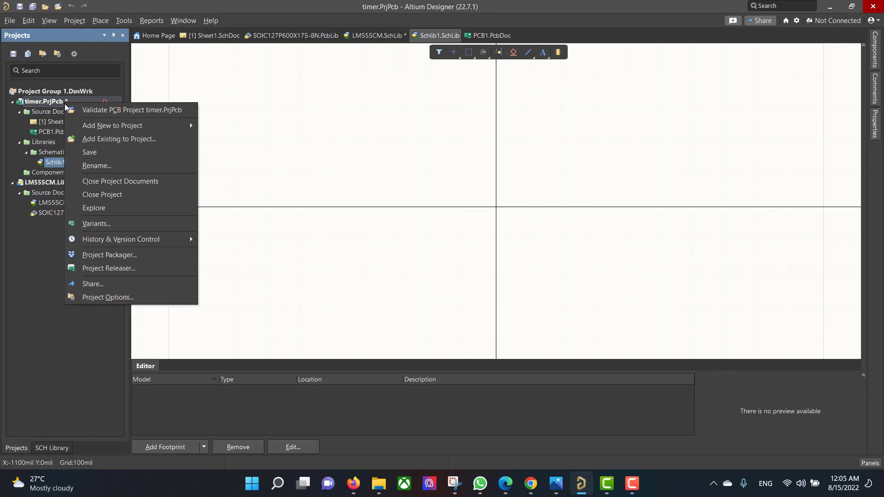
mouse_move(175, 125)
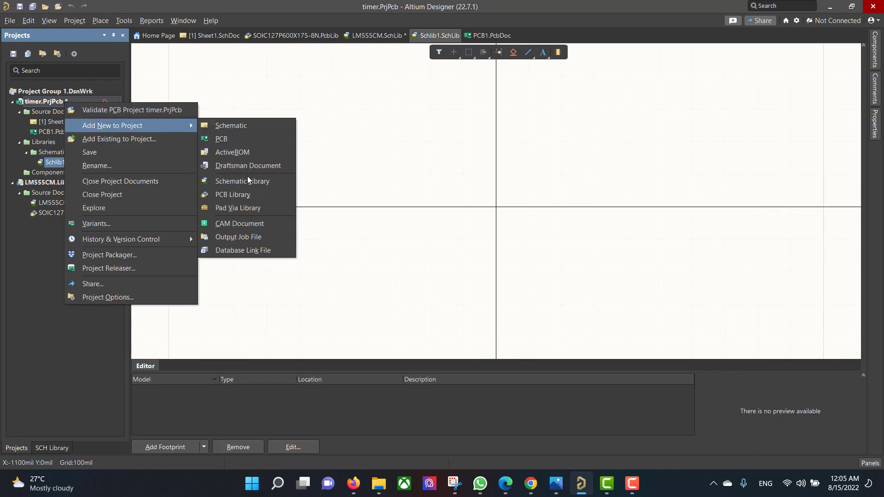
left_click(248, 197)
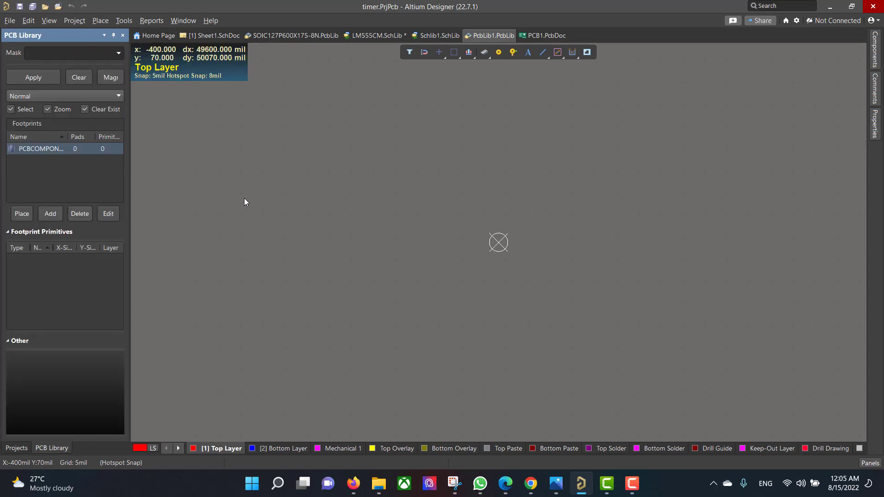
left_click(16, 448)
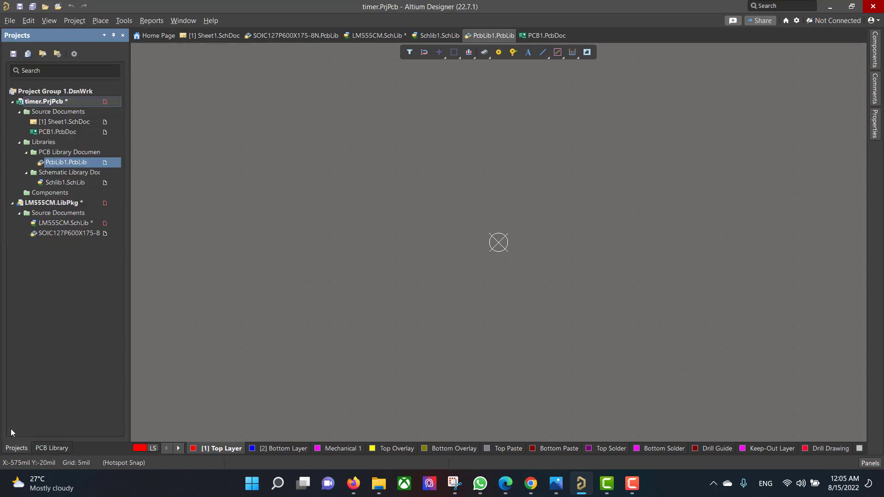
Step: Move LM555CM.SchLib and the SOIC127P600X175-8N footprint library from the LM555CM package into the timer.PrjPcb project
double_click(67, 223)
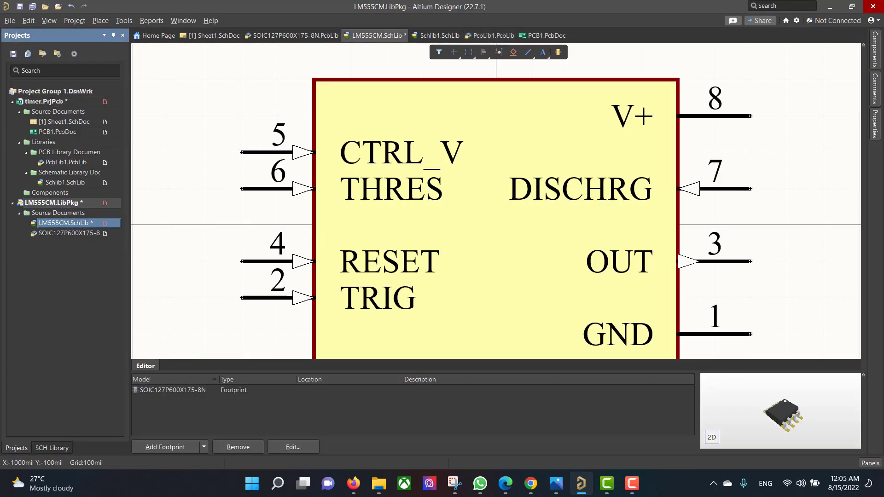
left_click_drag(63, 223, 48, 198)
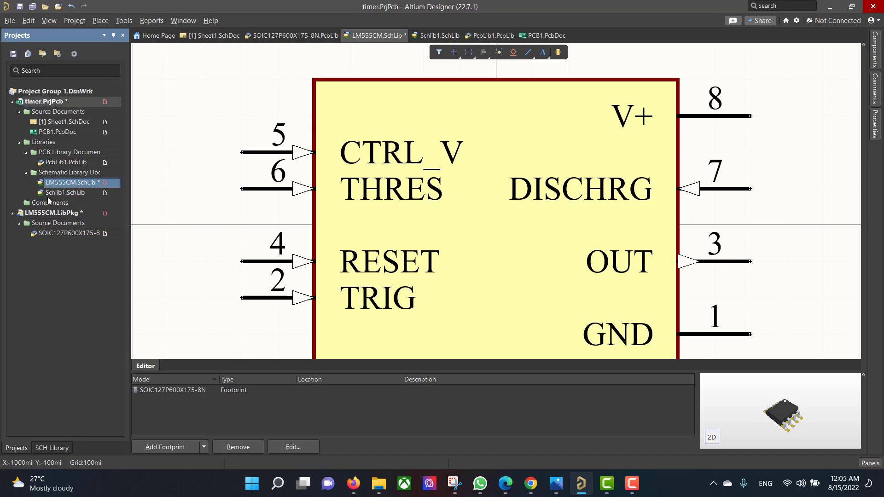
left_click(71, 233)
left_click_drag(76, 233, 42, 162)
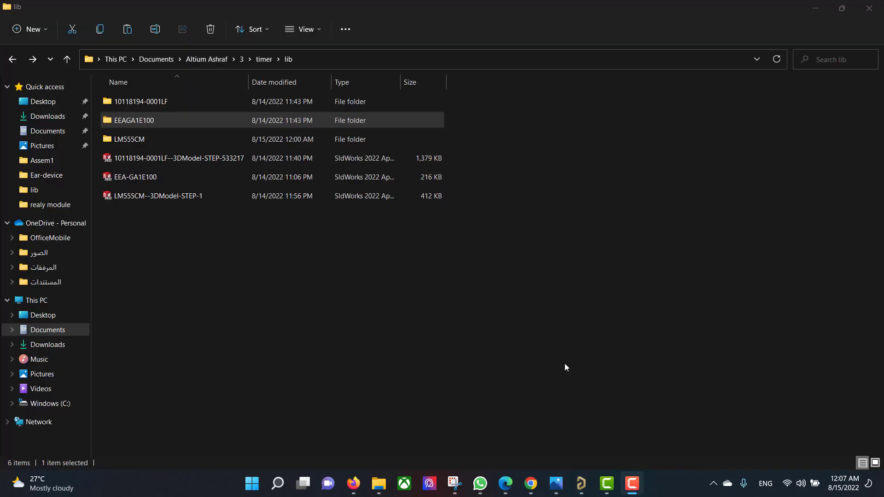
Step: Open the compiled EEAGA1E100 library from the timer lib folder in Altium Designer and bring up its PCB footprint and schematic symbol
double_click(206, 120)
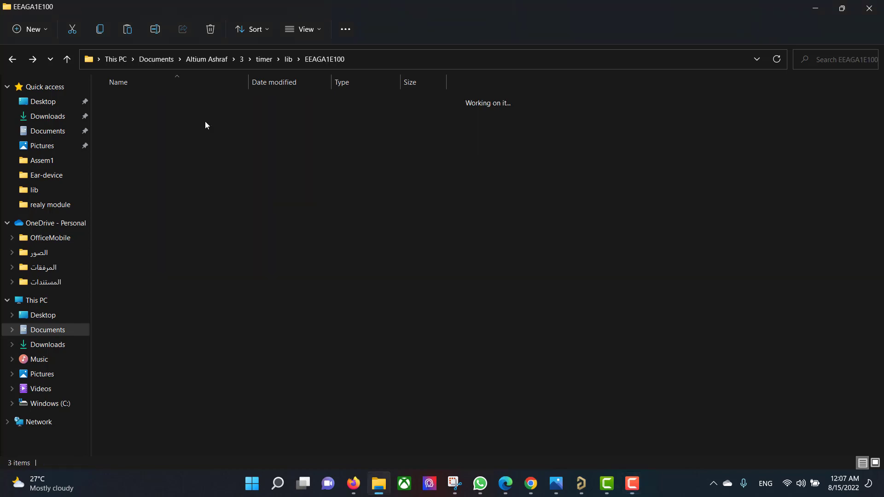
double_click(174, 105)
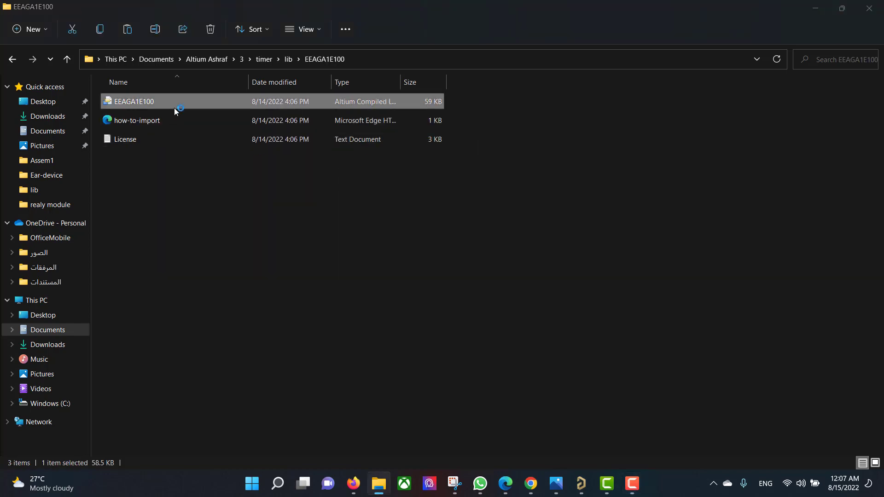
left_click(405, 217)
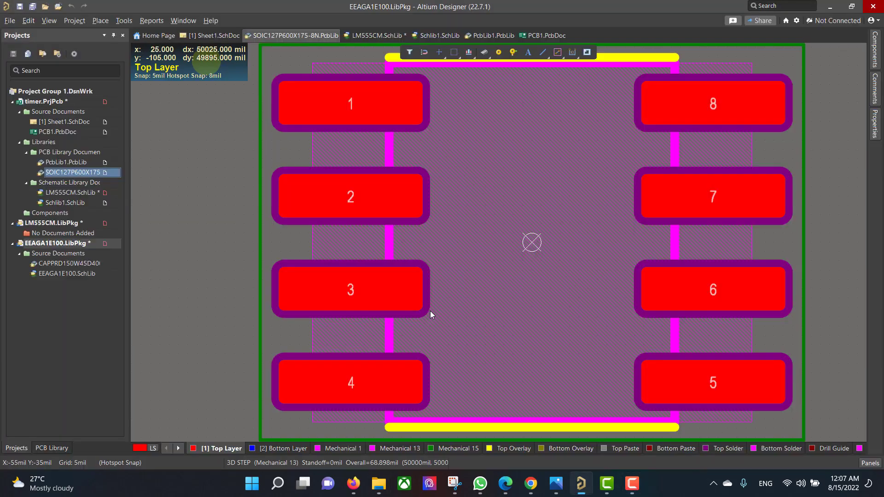
double_click(68, 264)
double_click(71, 274)
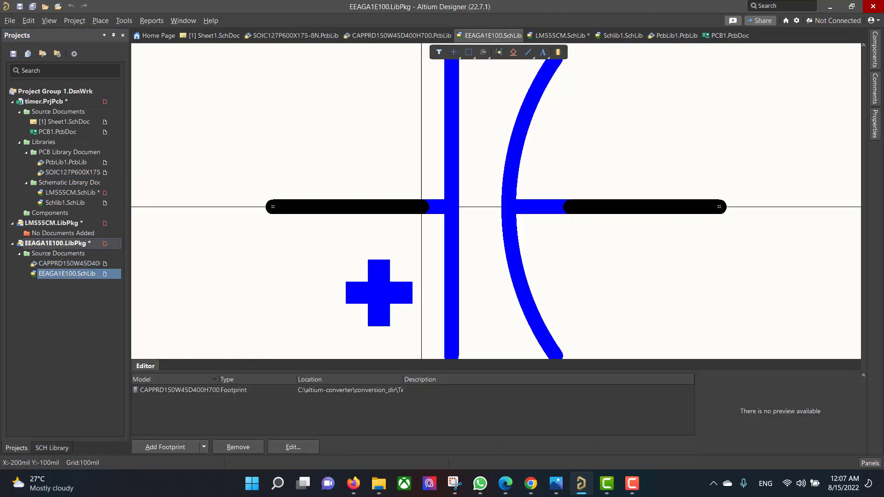
Step: Add the CAPPRD150W45D400H700 footprint from its extracted PCB library as a model of the EEAGA1E100 symbol
left_click(172, 446)
left_click(497, 111)
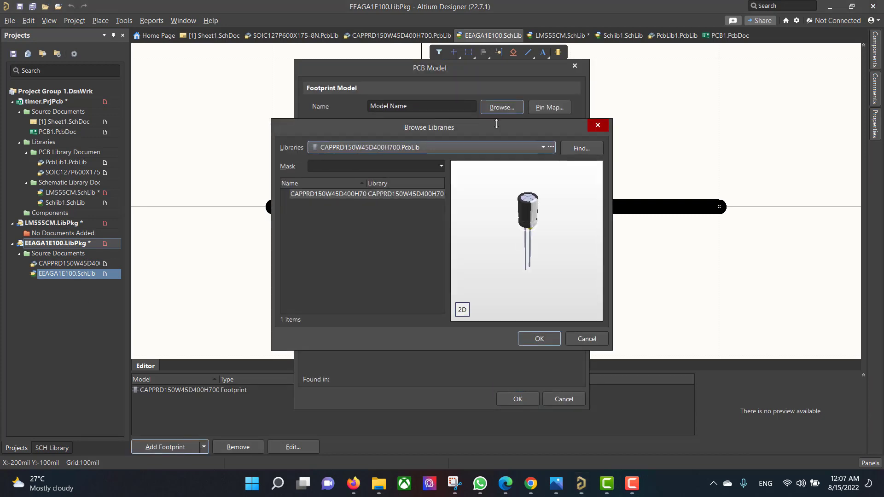
left_click(520, 339)
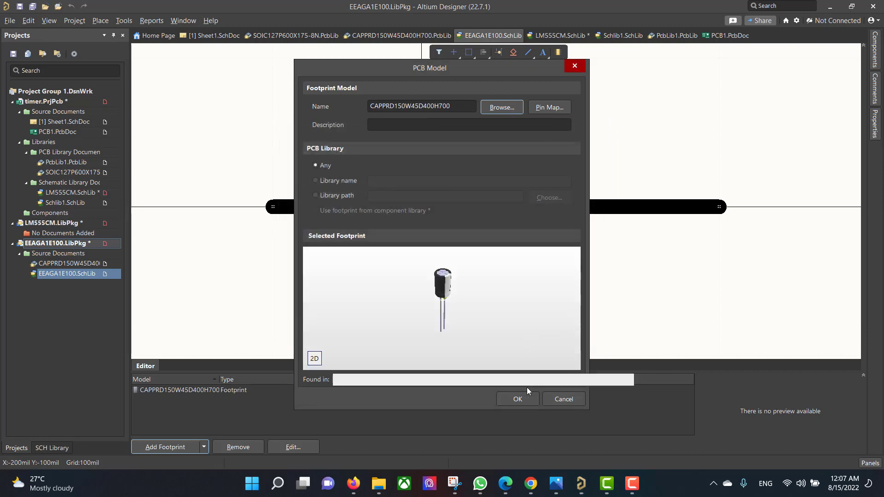
left_click(521, 399)
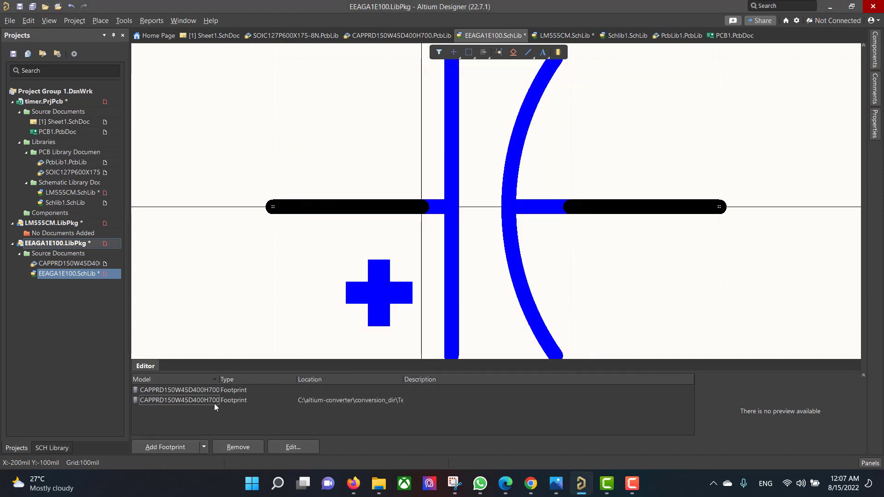
Step: Remove the original CAPPRD150W45D400H700 footprint entry with the altium-converter location from the EEAGA1E100 symbol
left_click(186, 398)
right_click(186, 398)
left_click(216, 414)
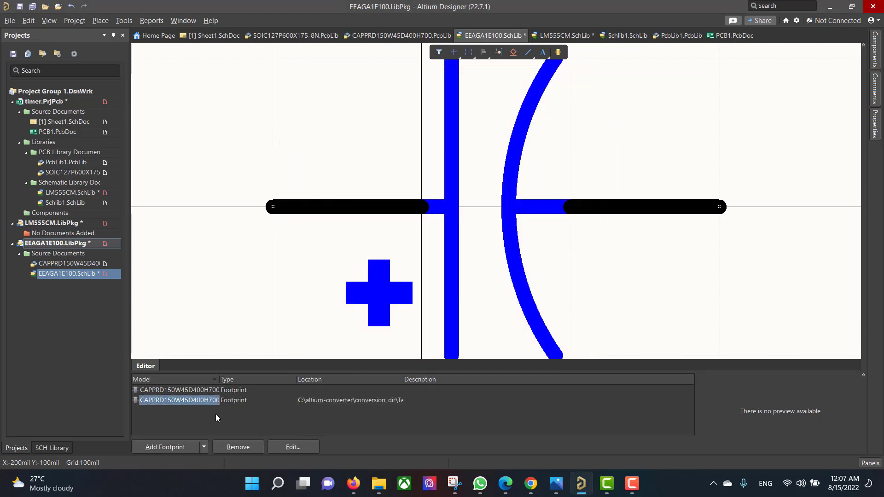
key("Delete")
left_click(452, 261)
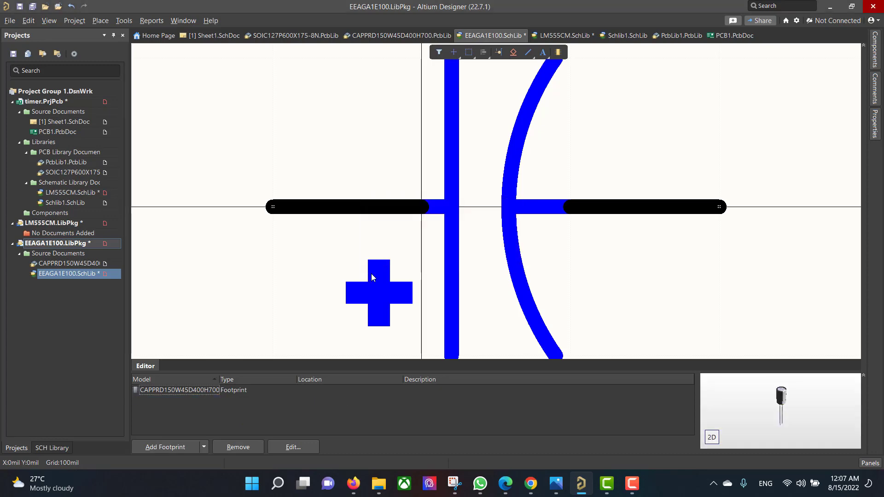
Step: Move the CAPPRD150W45D400H700 footprint library and EEAGA1E100.SchLib into the libraries of the timer.PrjPcb project
left_click(64, 263)
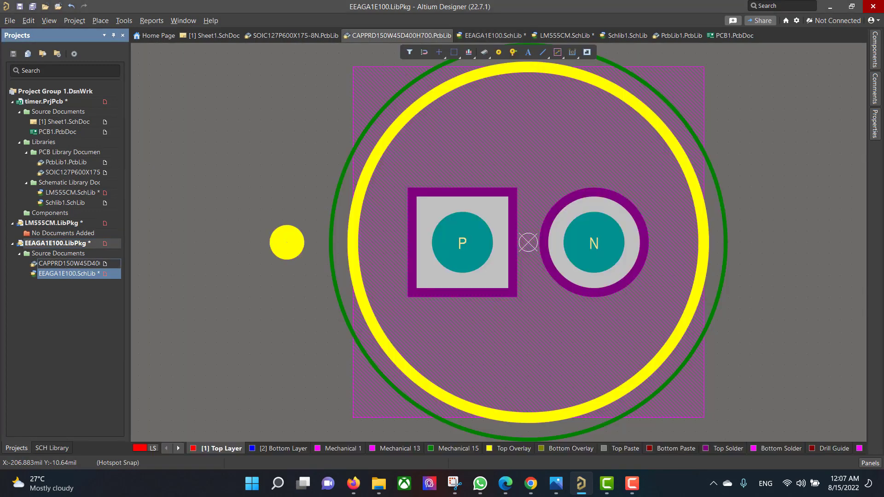
left_click_drag(65, 263, 48, 170)
left_click(76, 273)
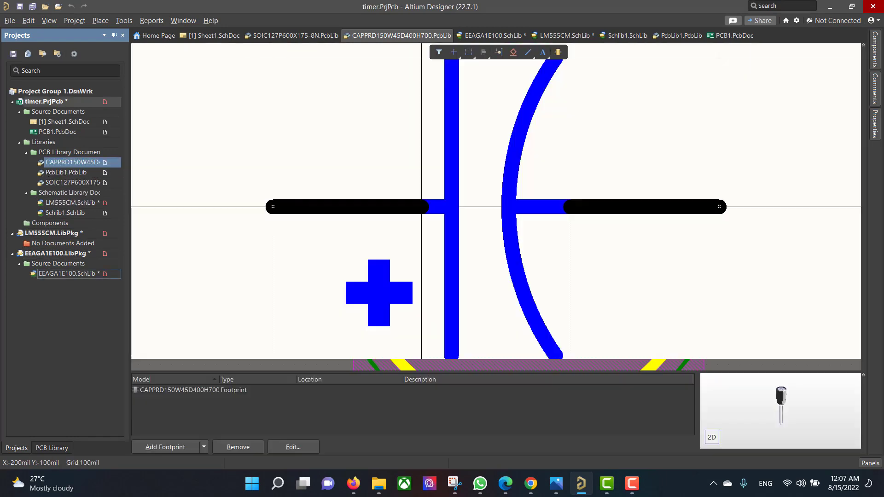
left_click_drag(76, 273, 49, 205)
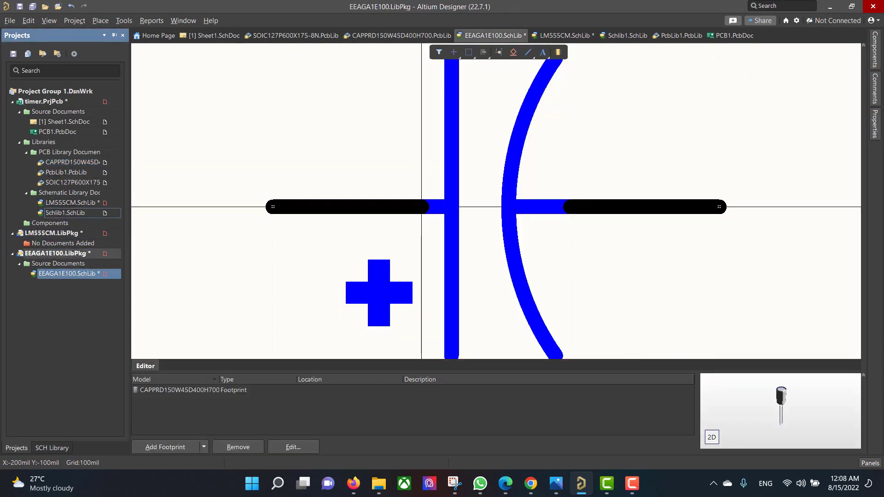
Step: Close the emptied LM555CM.LibPkg and EEAGA1E100.LibPkg projects without saving their changes
right_click(56, 244)
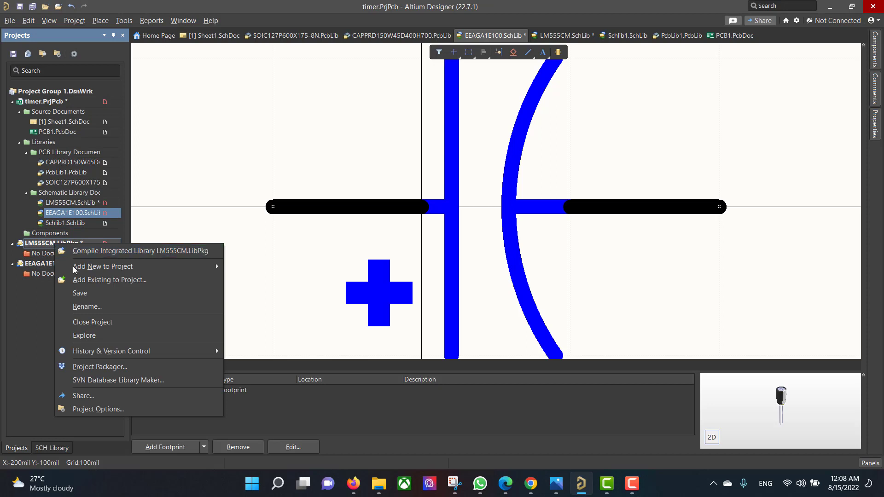
left_click(105, 321)
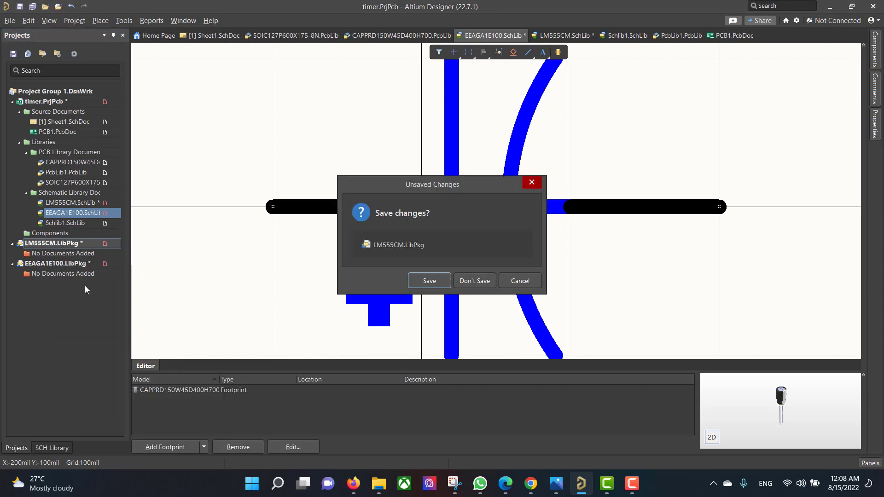
left_click(474, 281)
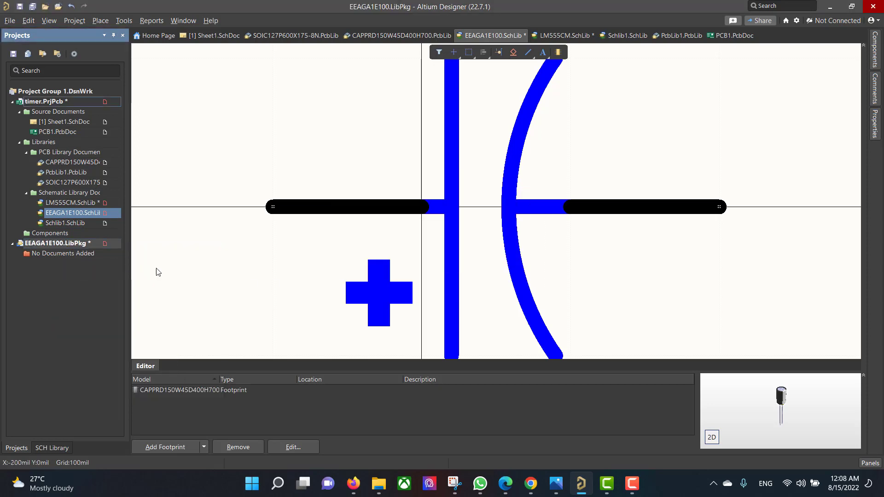
right_click(66, 249)
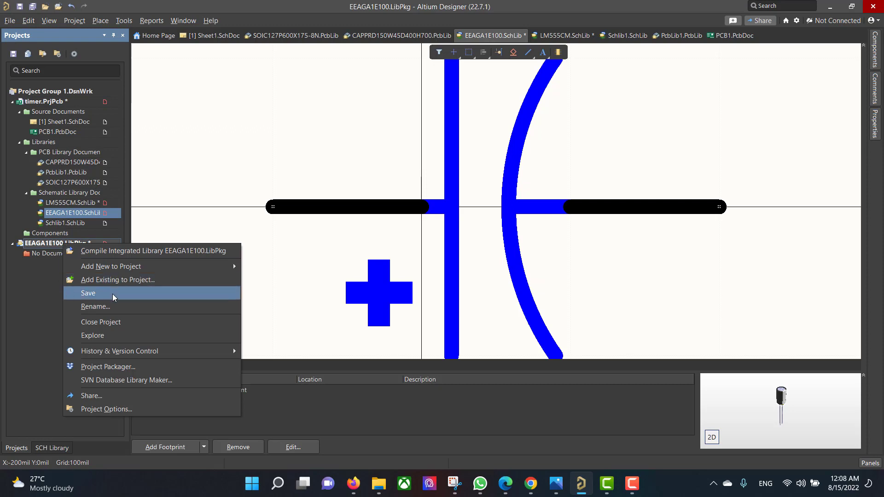
left_click(117, 325)
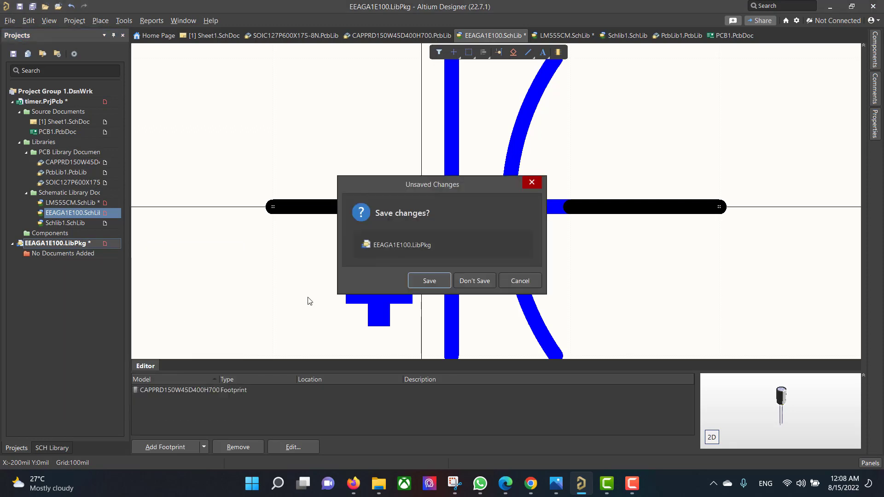
left_click(473, 283)
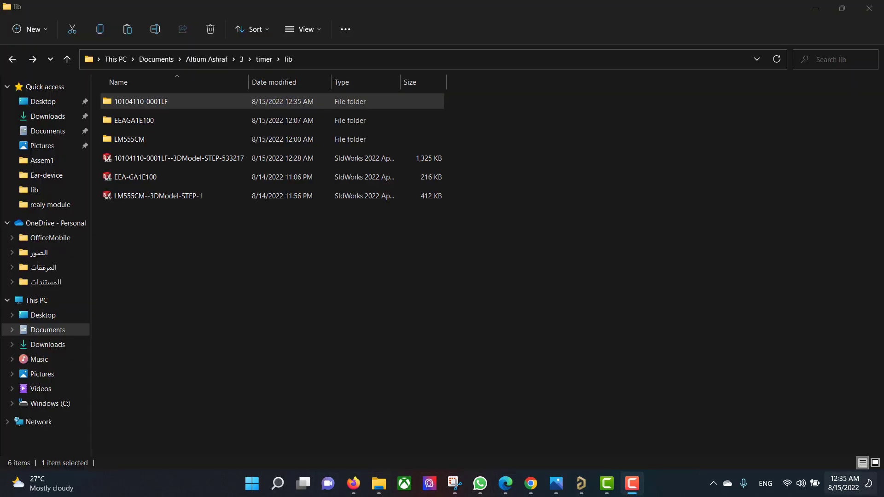
double_click(148, 106)
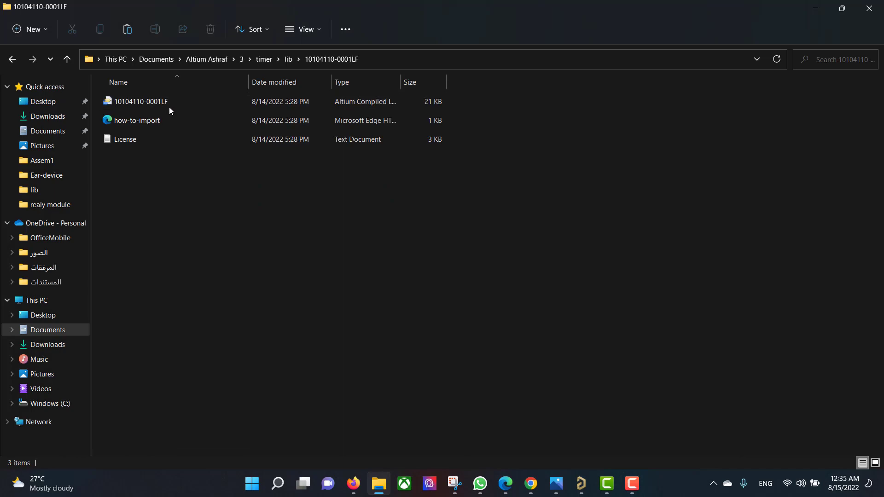
double_click(167, 104)
left_click(444, 222)
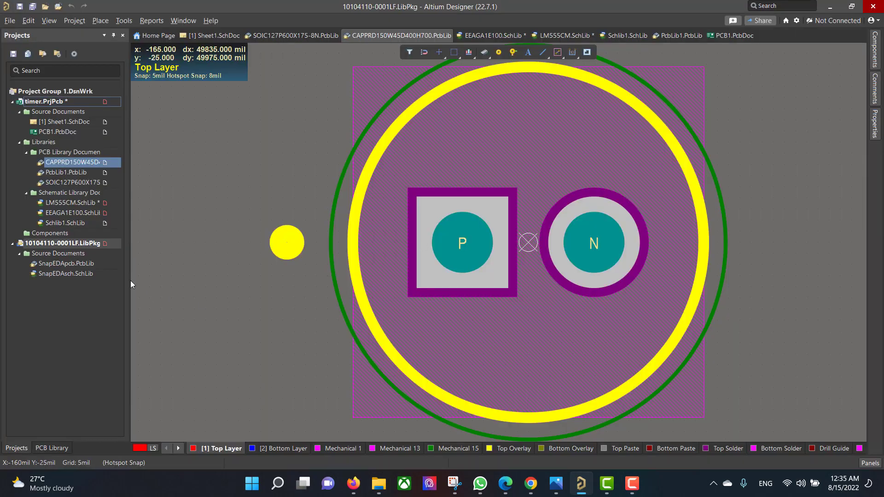
double_click(90, 263)
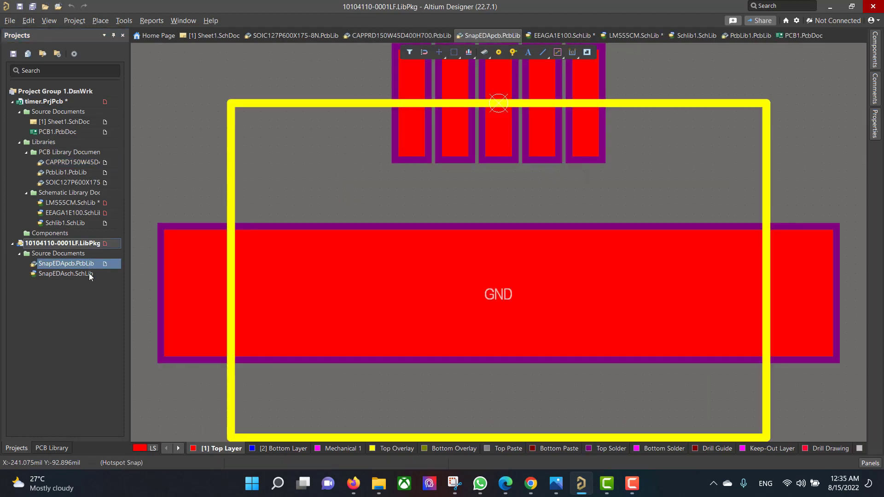
double_click(74, 274)
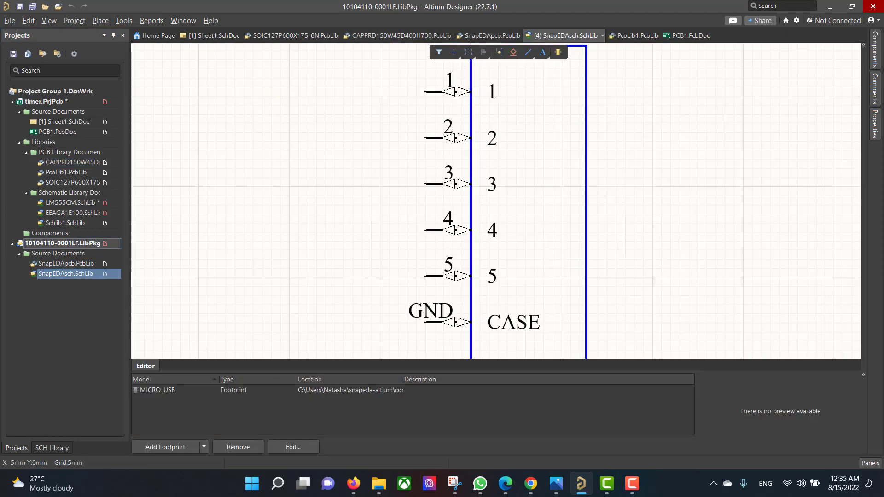
Step: Add the MICRO_USB footprint from SnapEDApcb.PcbLib as a model of the micro USB schematic symbol
left_click(186, 450)
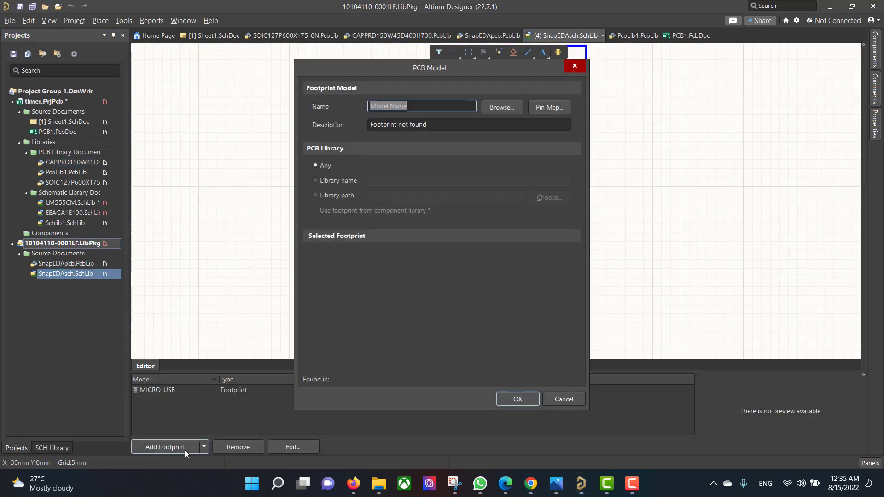
left_click(502, 107)
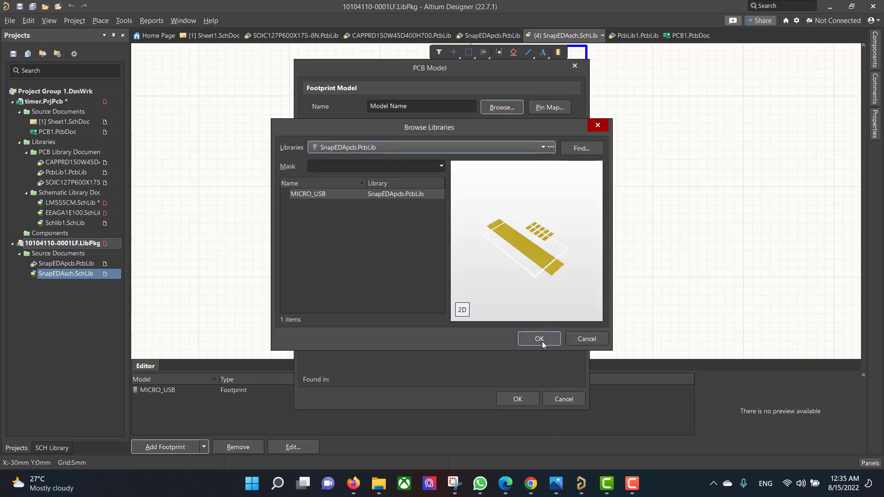
left_click(539, 339)
left_click(520, 399)
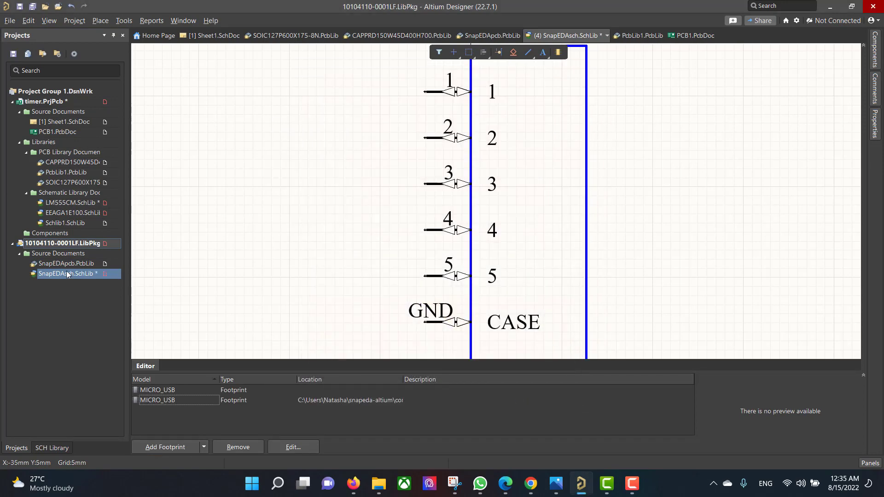
left_click(62, 257)
double_click(63, 265)
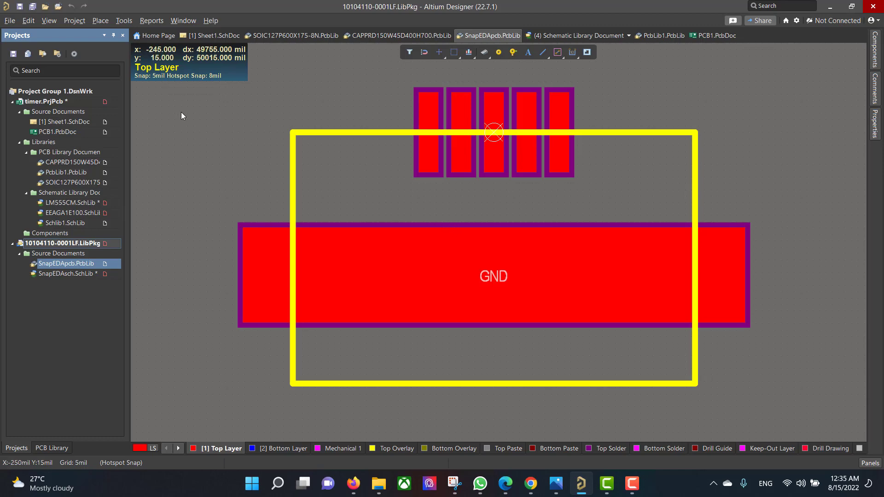
left_click(101, 20)
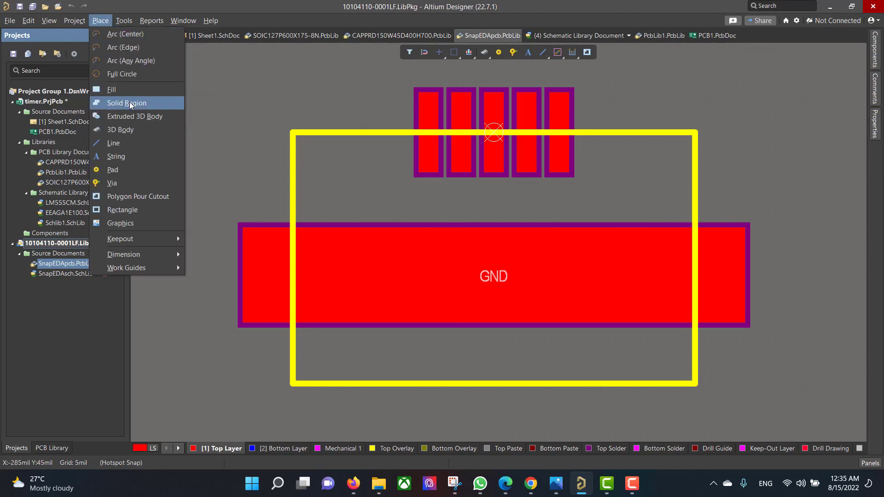
left_click(140, 131)
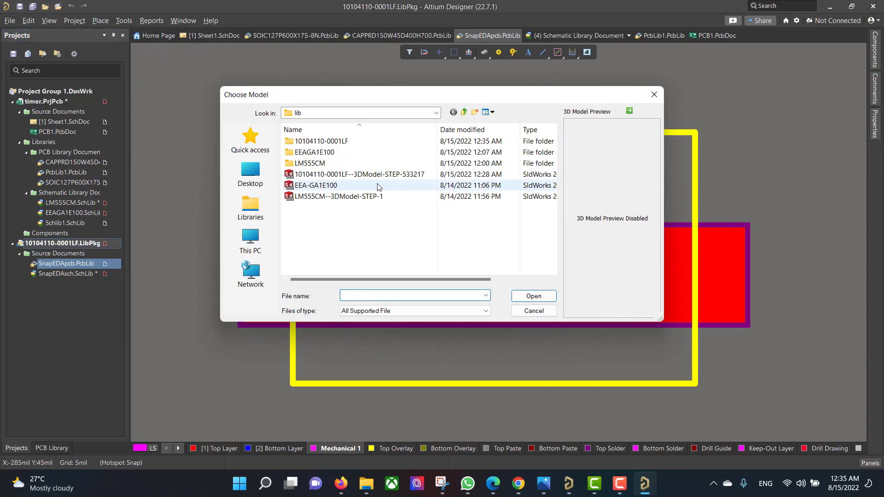
left_click(364, 174)
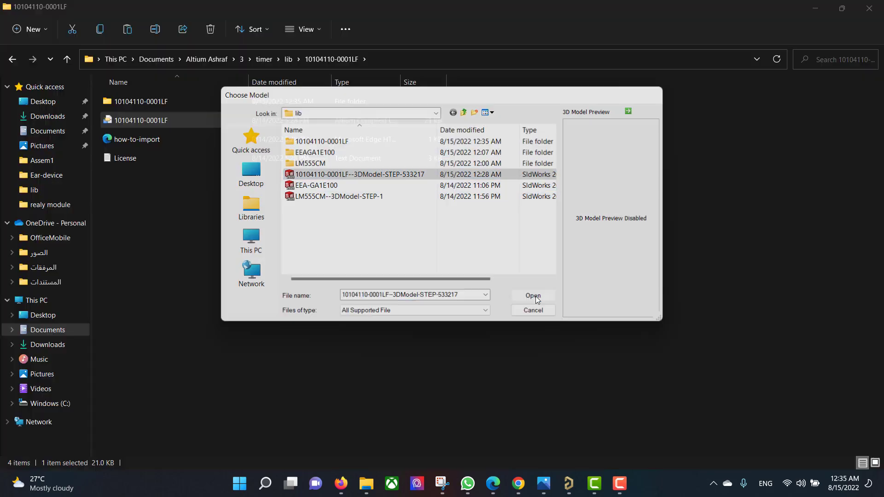
left_click(534, 296)
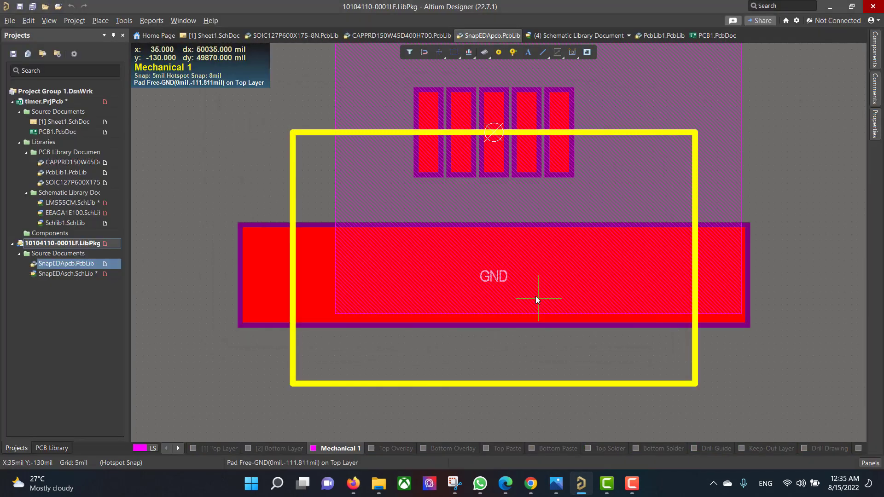
scroll(701, 361, "down", 4)
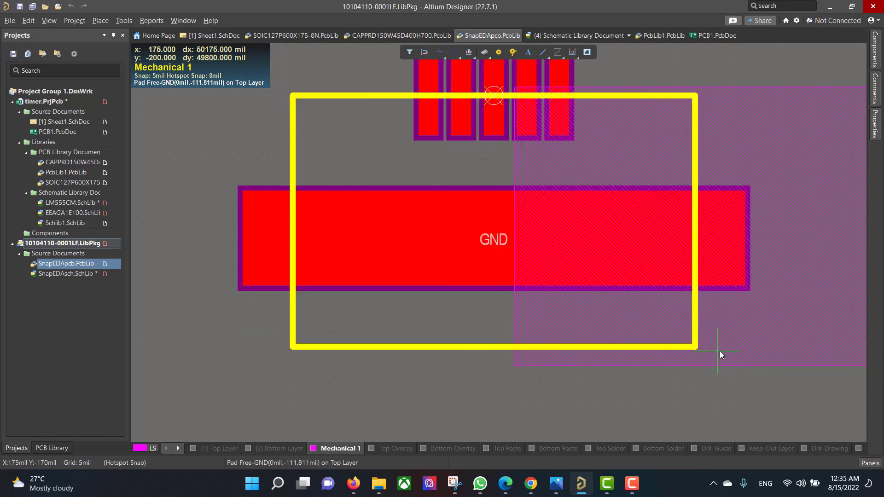
scroll(696, 347, "up", 2)
left_click(689, 381)
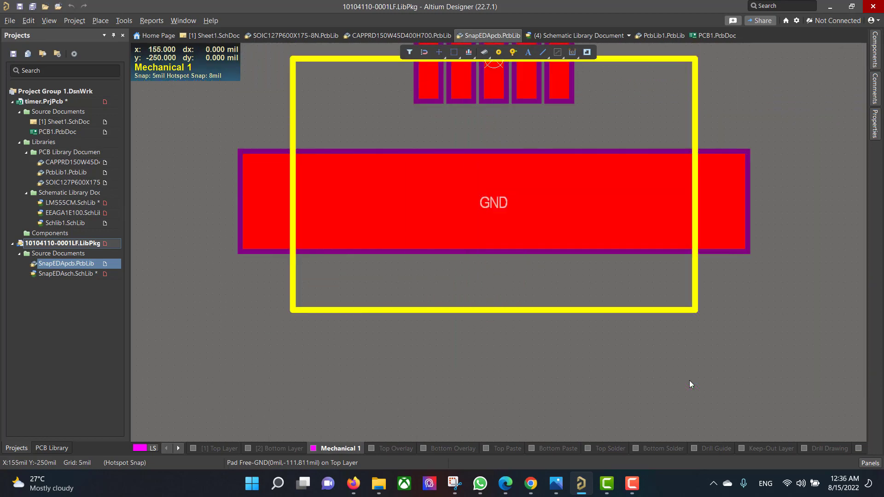
right_click(536, 338)
left_click(366, 281)
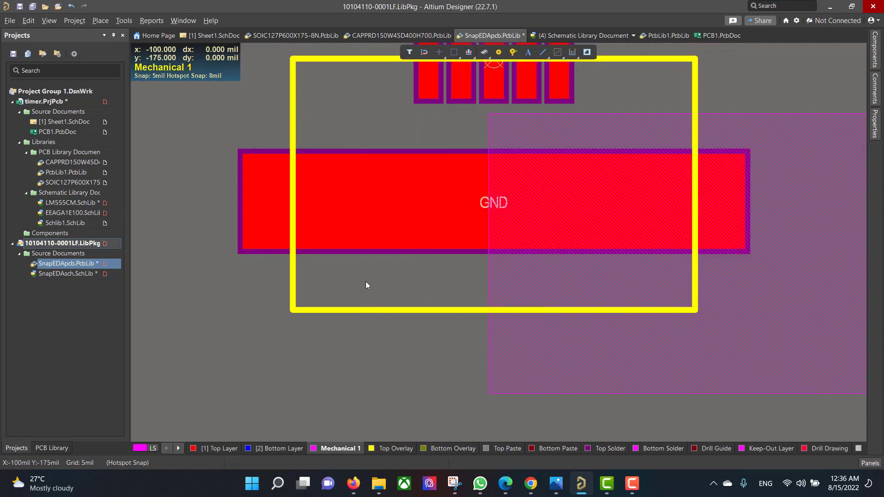
Step: Show the footprint in 3D, shift the micro USB body toward the pads and inspect it with the board flipped
key("3")
scroll(522, 256, "down", 2)
scroll(527, 252, "up", 3)
left_click_drag(664, 353, 631, 217)
key("ctrl+f")
scroll(568, 239, "down", 8, "ctrl")
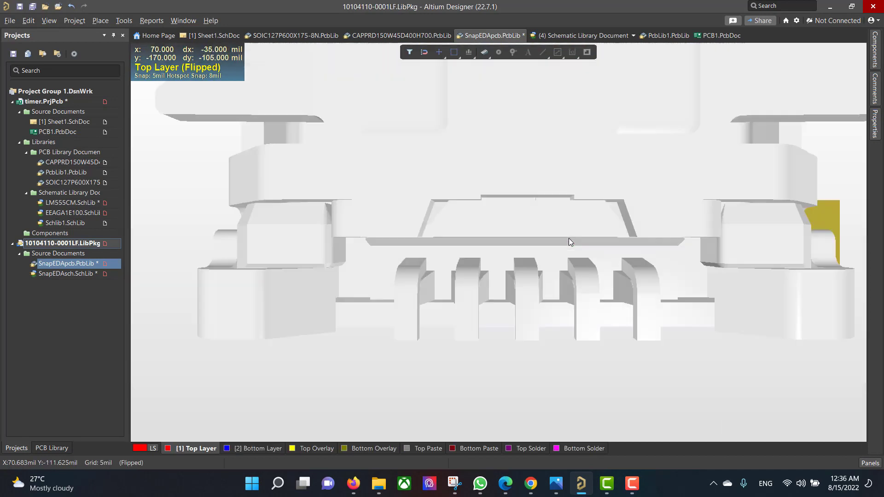
right_click_drag(522, 222, 552, 230)
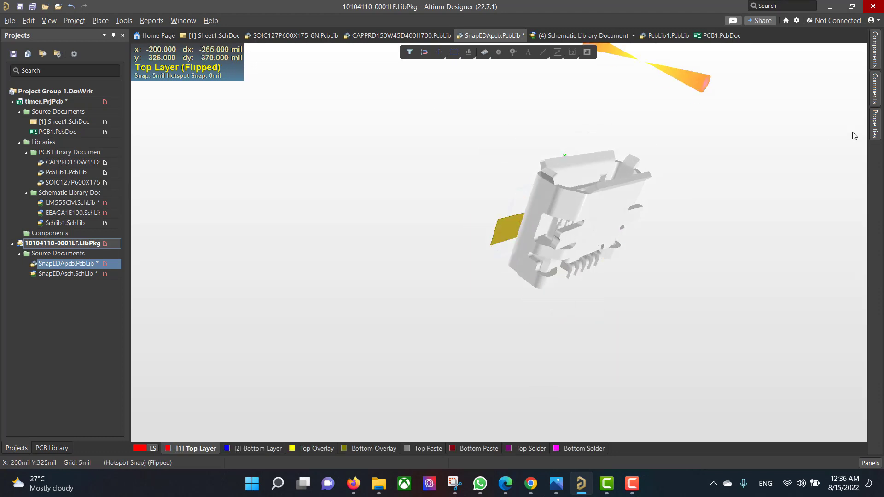
Step: Raise the micro USB 3D body by setting its standoff height to 300 mil
double_click(592, 223)
left_click_drag(810, 314, 768, 318)
type("70")
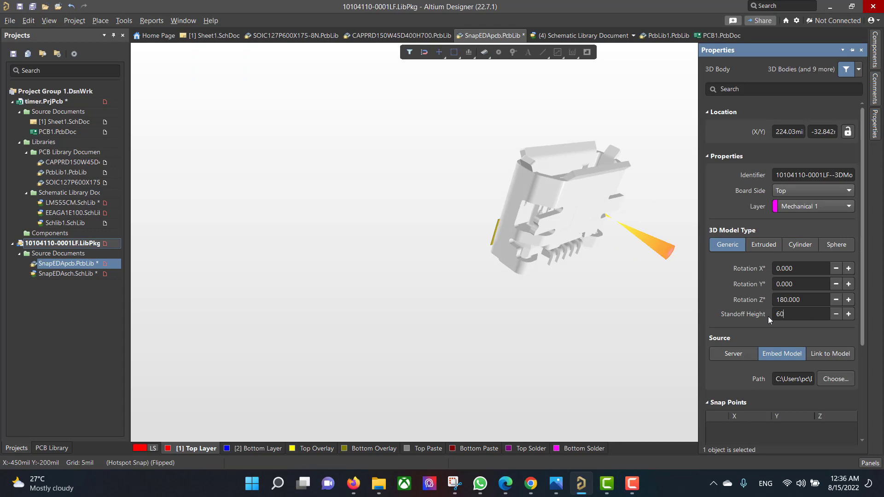
type("5")
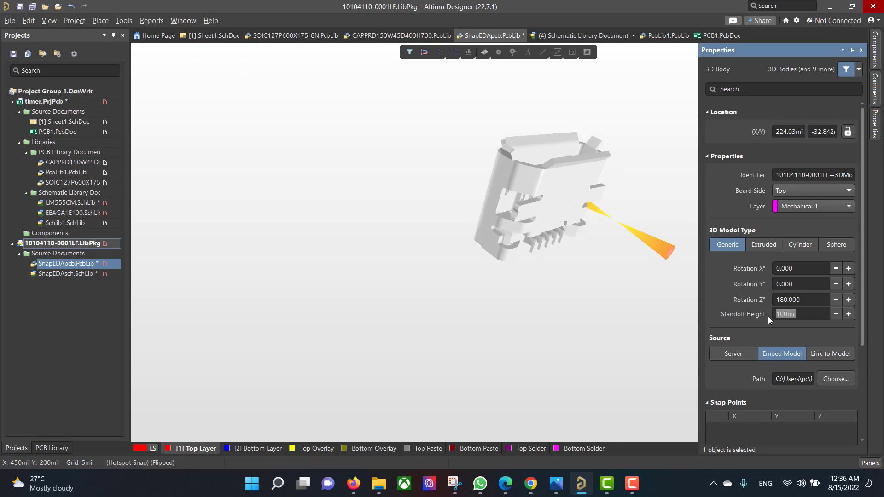
key("Return")
type("200")
key("Return")
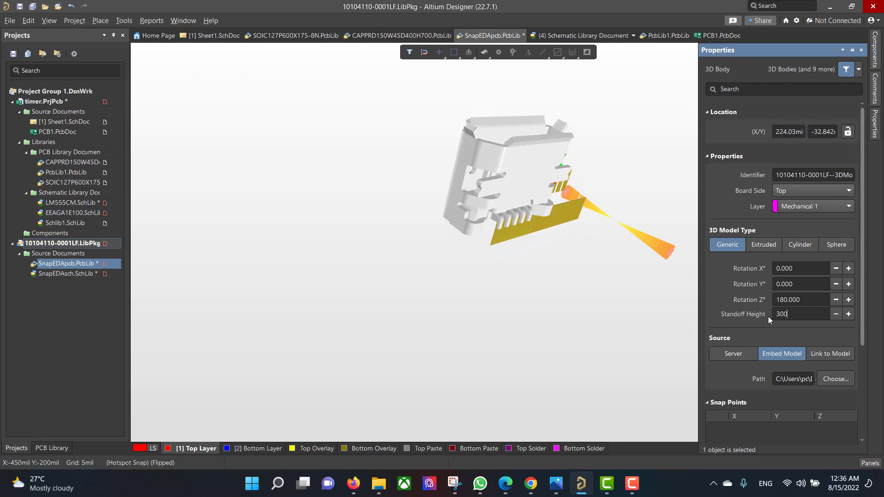
key("Return")
Step: Set the micro USB body's Z rotation to 360° and move the body over the footprint pads
right_click_drag(469, 235, 620, 275)
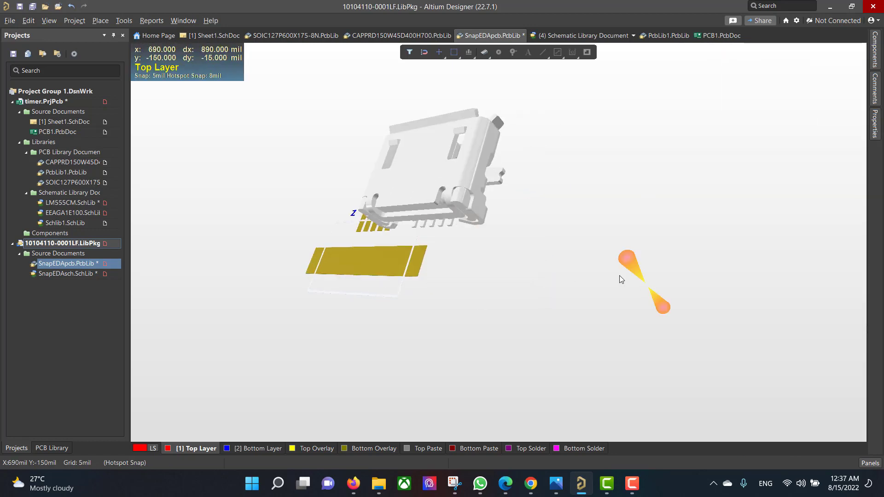
left_click_drag(405, 184, 423, 249)
left_click(875, 124)
left_click(849, 300)
left_click(849, 300)
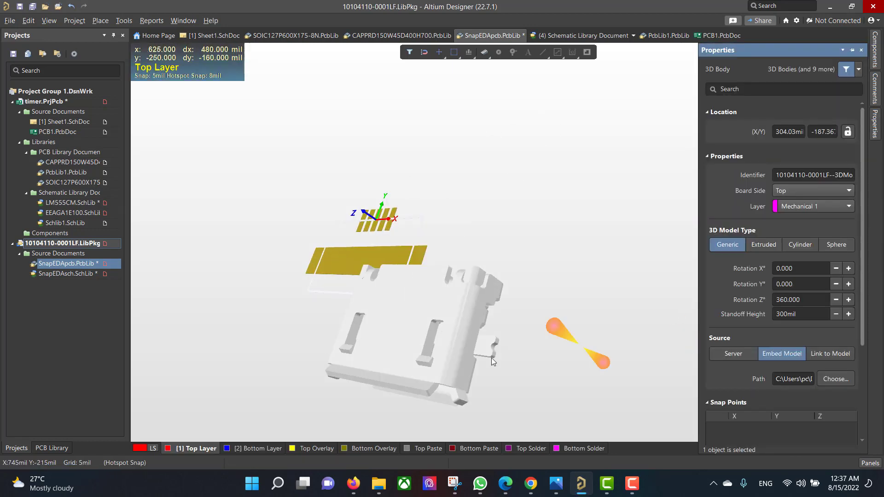
left_click_drag(380, 344, 317, 256)
right_click_drag(404, 279, 467, 258, "shift")
right_click_drag(486, 294, 589, 324)
left_click_drag(561, 337, 560, 318)
right_click_drag(562, 316, 544, 296, "shift")
Step: Lower the micro USB body's standoff height in small decrements and nudge the body into alignment with the pads
left_click(874, 125)
left_click(838, 315)
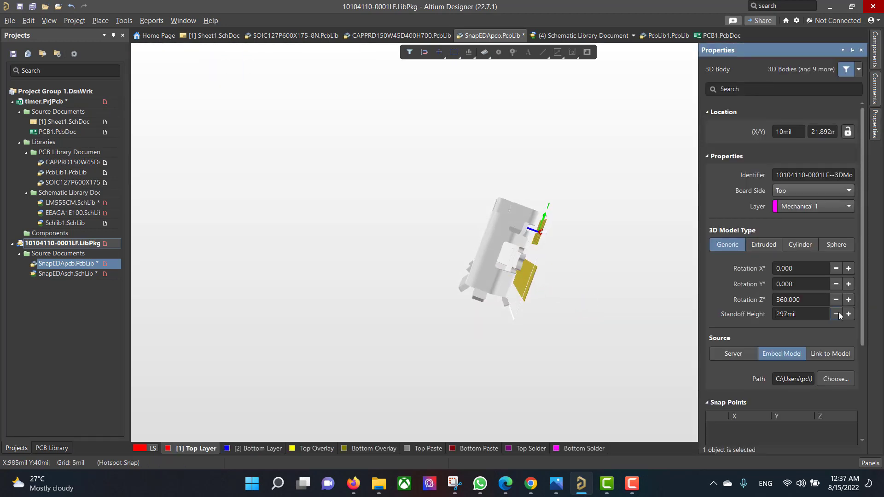
left_click(839, 315)
left_click(839, 316)
right_click_drag(498, 249, 451, 290, "shift")
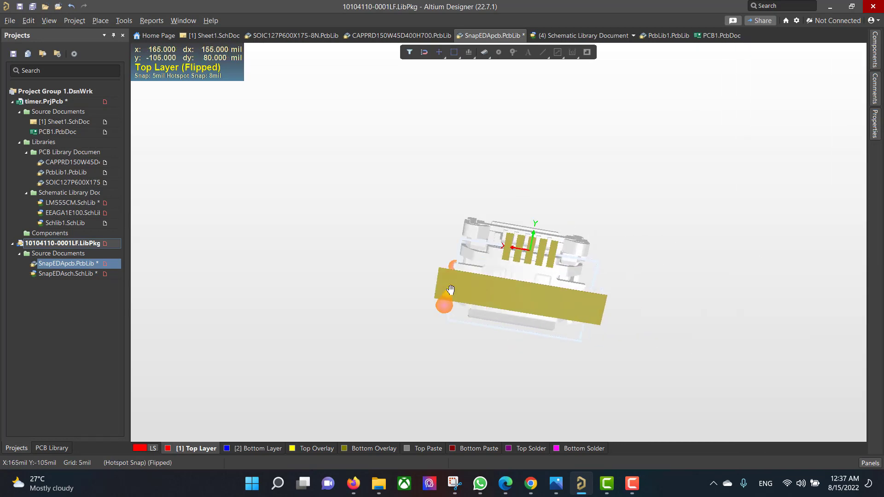
left_click_drag(575, 258, 606, 253)
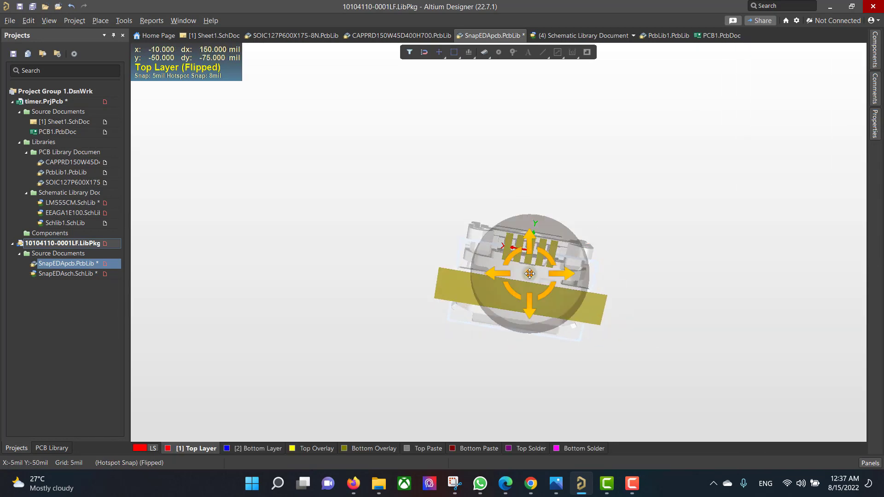
right_click_drag(529, 274, 721, 345, "shift")
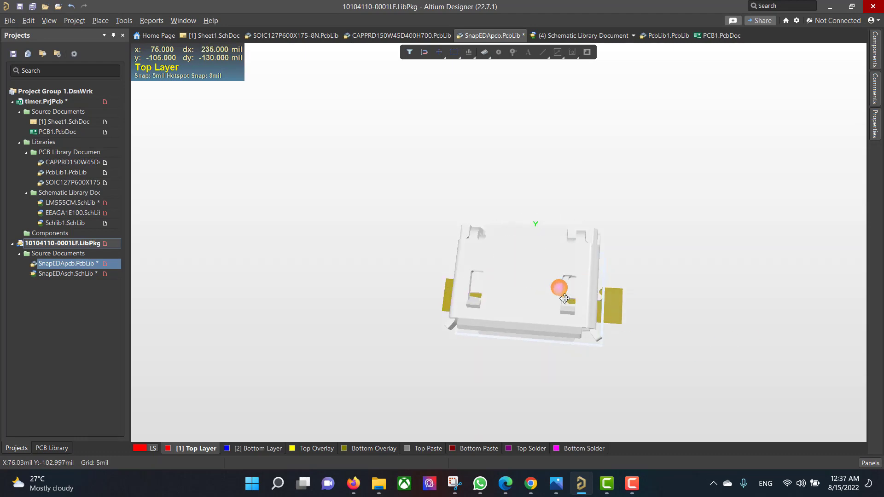
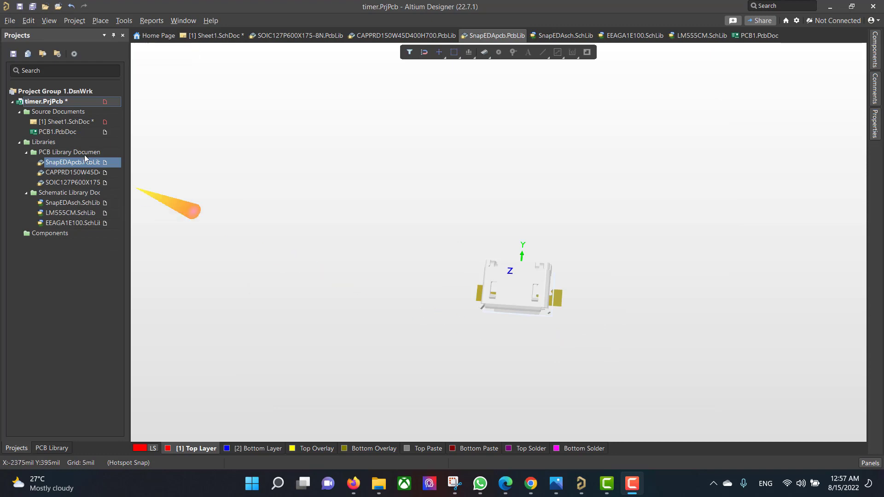
Step: Place two 15400385A3590 infrared LEDs from Altium_WL-TIRW (rev22a) (1).IntLib on Sheet1.SchDoc, one above the other
double_click(72, 122)
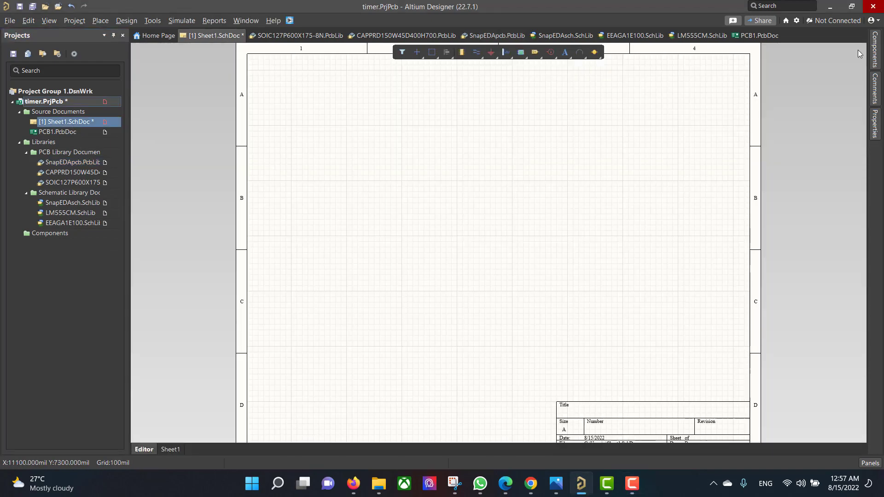
left_click(873, 47)
left_click(796, 73)
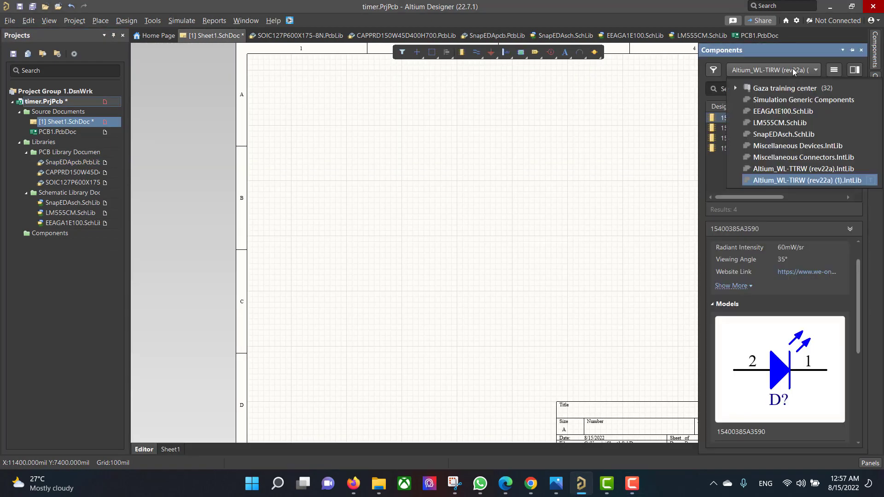
left_click(806, 182)
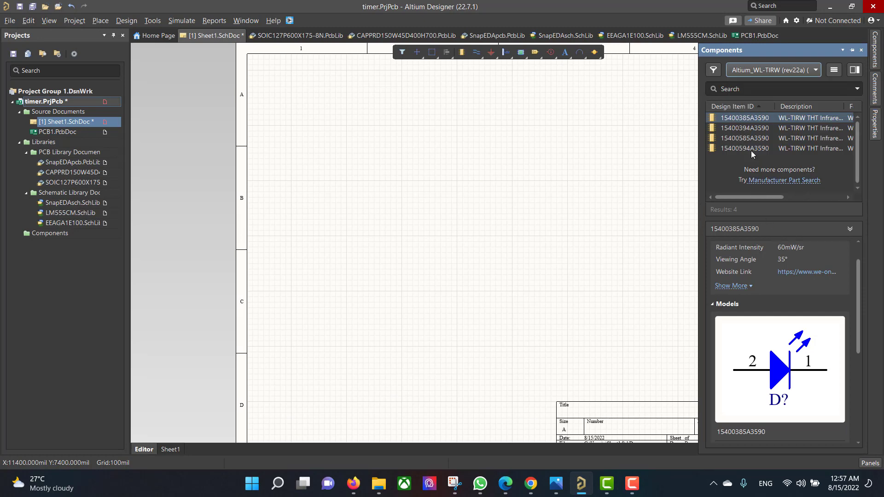
left_click_drag(759, 119, 419, 148)
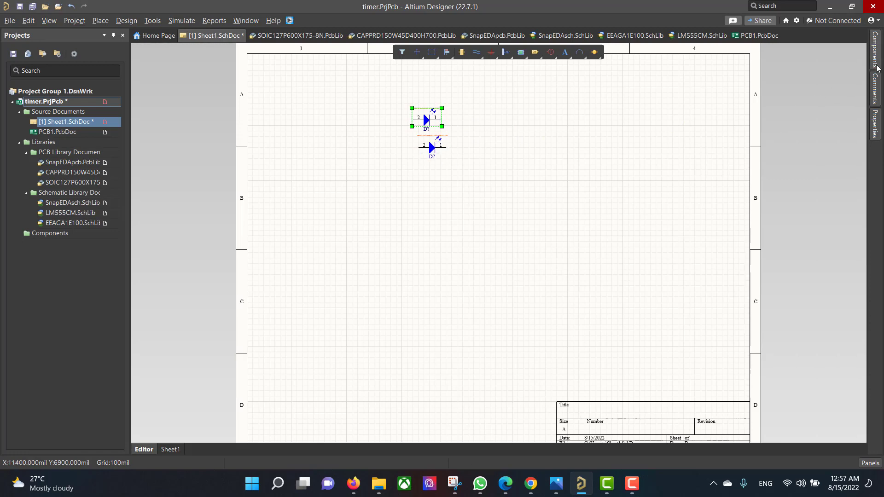
Step: Place a Res1 resistor from Miscellaneous Devices.IntLib beside the LEDs and paste three copies in a column below it
left_click(875, 50)
left_click(796, 70)
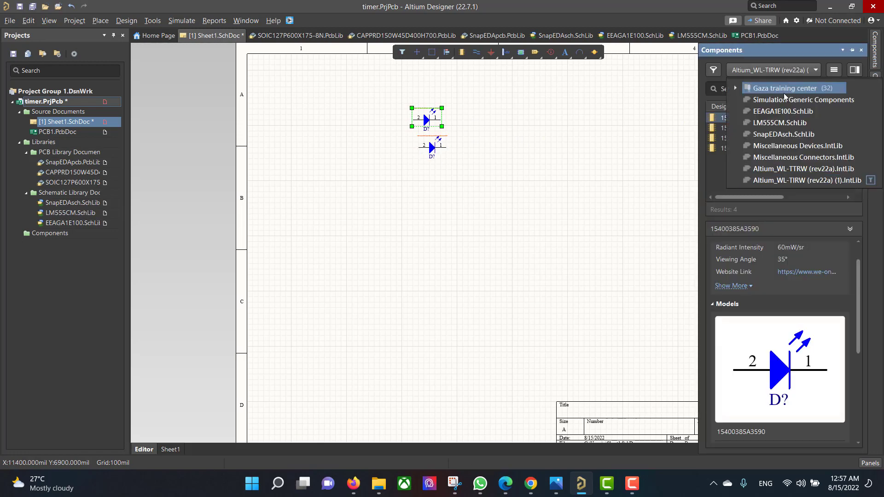
left_click(792, 146)
left_click(759, 90)
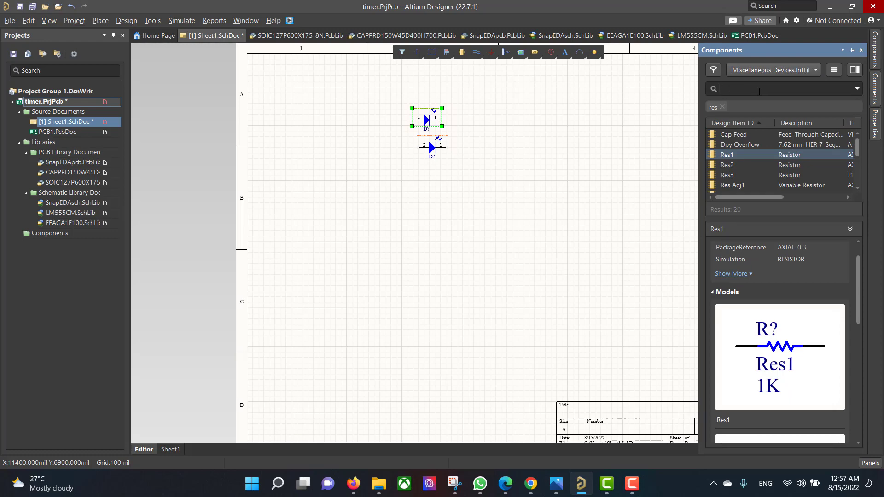
left_click_drag(838, 158, 482, 116)
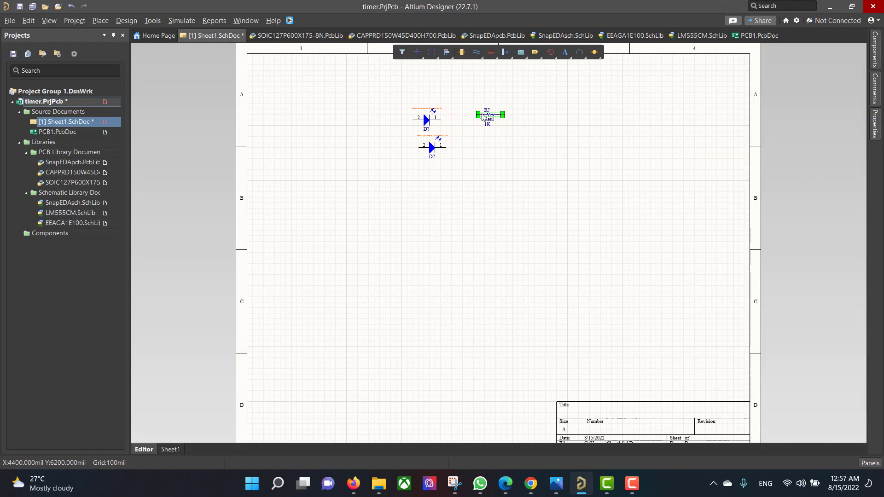
key("ctrl+v")
left_click(501, 139)
key("ctrl+v")
left_click(503, 157)
key("ctrl+v")
left_click(502, 175)
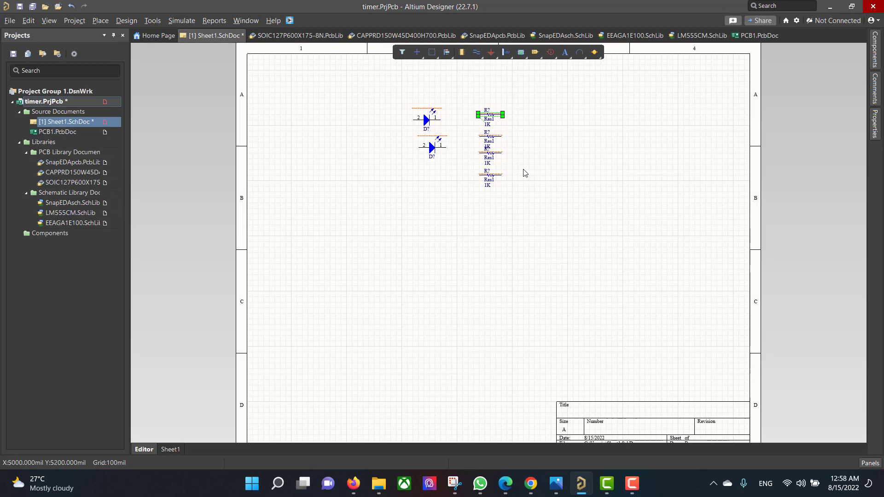
Step: Place the EEAGA1E100 capacitor from EEAGA1E100.SchLib below the LEDs on the schematic
left_click(874, 63)
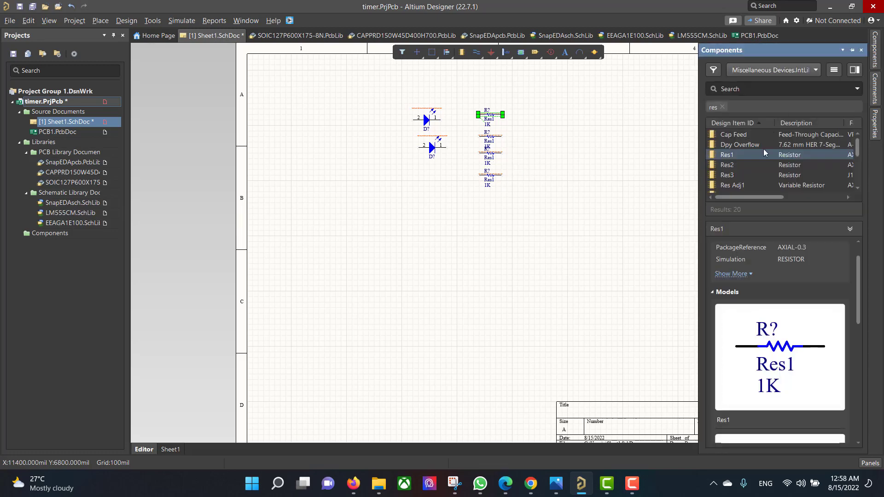
left_click(773, 70)
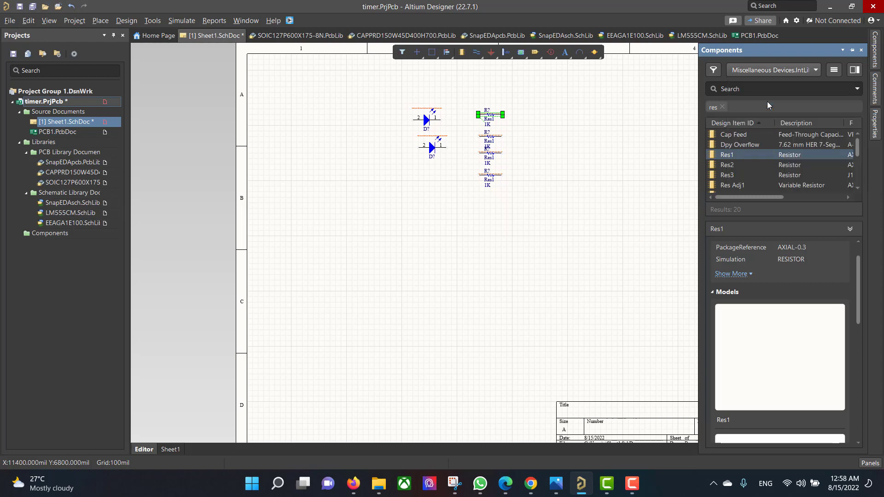
left_click(783, 133)
left_click(793, 75)
left_click(774, 116)
left_click_drag(739, 118, 449, 199)
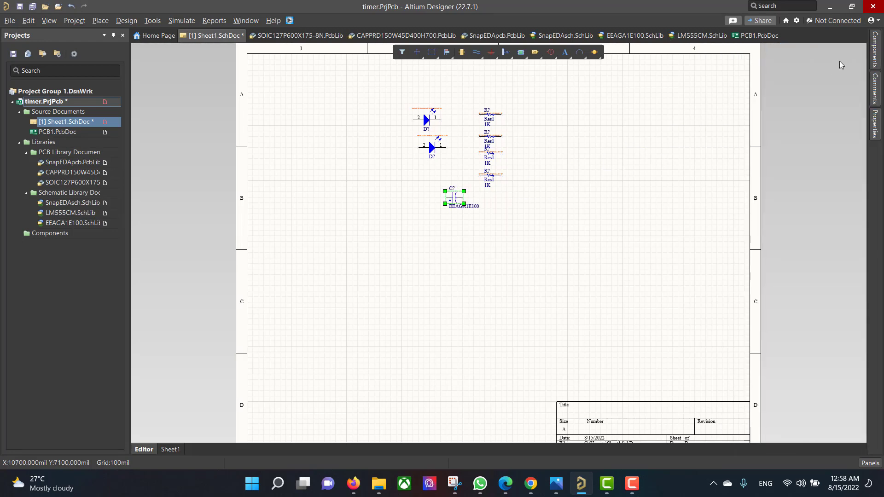
Step: Place the LM555CM timer from LM555CM.SchLib to the right of the resistors
left_click(878, 54)
left_click(790, 71)
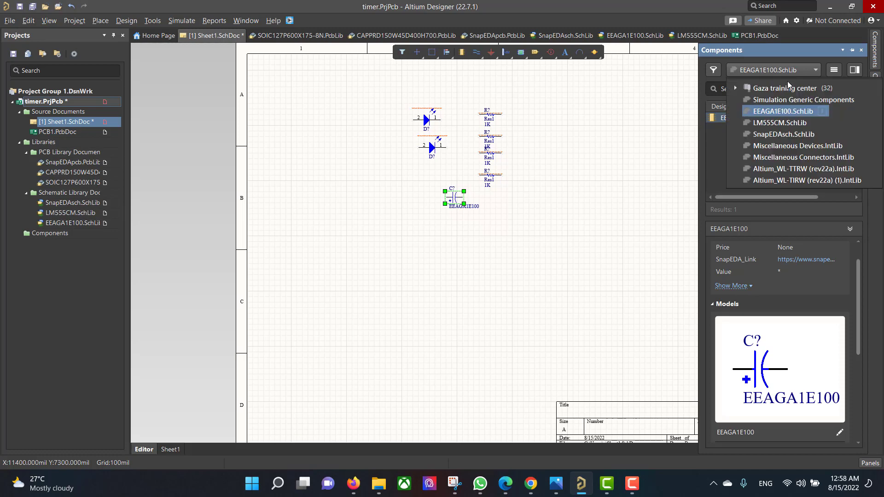
left_click(787, 122)
left_click_drag(736, 118, 556, 137)
left_click(815, 71)
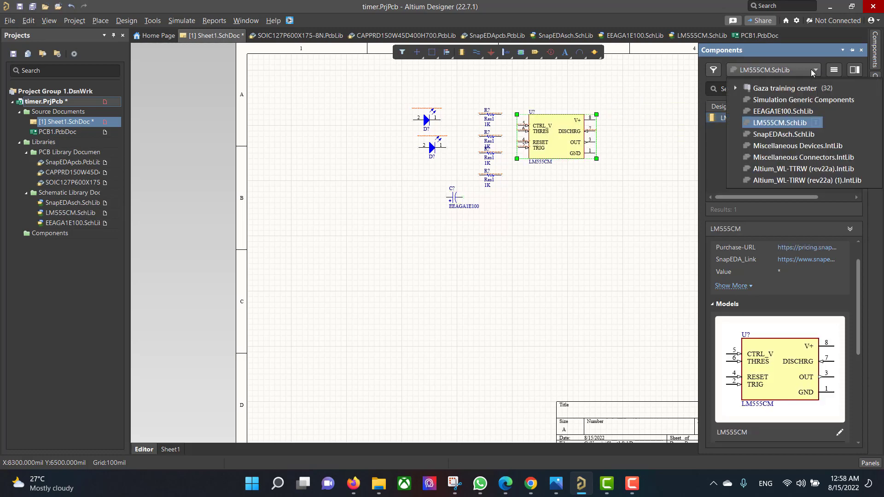
left_click(792, 135)
left_click_drag(770, 121, 619, 137)
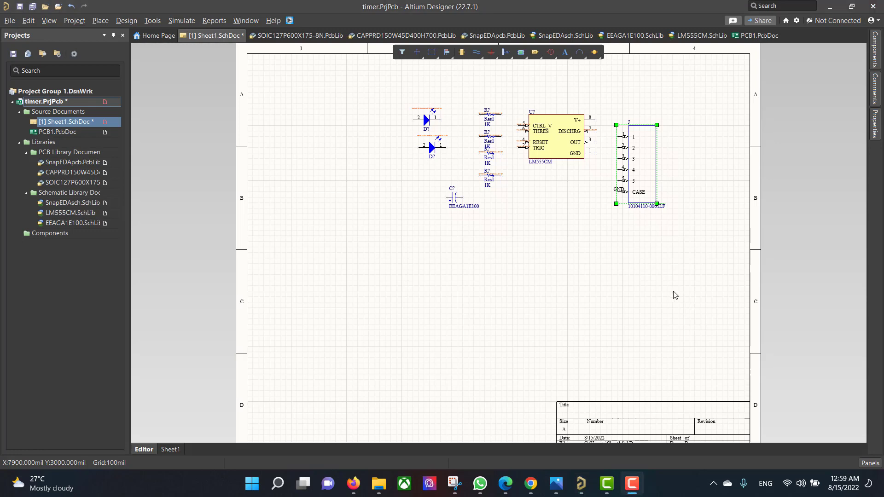
Step: Rotate both LEDs to vertical and stack them with a gap between them on the right half of the sheet
left_click_drag(381, 87, 470, 193)
left_click_drag(448, 144, 607, 296)
key("space")
key("space")
key("space")
left_click(633, 261)
left_click_drag(634, 265, 607, 214)
key("ctrl+z")
Step: Rotate two of the resistors to vertical and position one directly above each LED
left_click(489, 176)
left_click_drag(492, 185, 606, 274)
key("space")
key("ctrl+z")
left_click_drag(460, 166, 606, 281)
key("space")
left_click_drag(473, 144, 519, 169)
key("space")
left_click_drag(496, 154, 609, 188)
Step: Move the micro USB connector to the left part of the sheet and the LM555CM timer to the centre
left_click_drag(621, 169, 318, 198)
left_click_drag(537, 148, 484, 258)
left_click_drag(428, 161, 491, 248)
Step: Rotate the EEAGA1E100 capacitor to vertical and place it lower down between the connector and the timer
left_click_drag(452, 198, 408, 303)
key("space")
left_click(449, 319)
Step: Rotate the remaining two resistors to vertical and stack them above the capacitor, between the connector and the timer
left_click_drag(489, 137, 420, 186)
key("space")
left_click(489, 115)
key("space")
left_click_drag(489, 115, 420, 235)
left_click(456, 224)
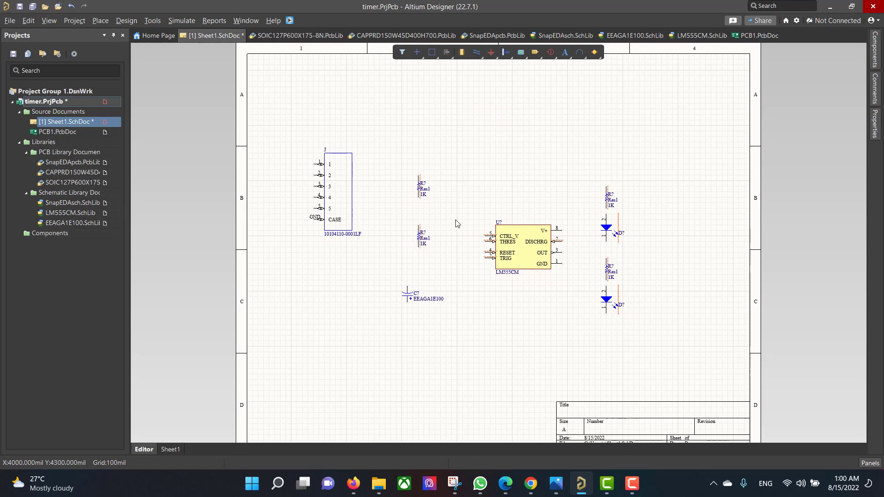
Step: Wire the junction between the two stacked resistors near the connector to the timer's DISCHRG pin, running over the timer
left_click(476, 53)
left_click(418, 198)
left_click(419, 225)
left_click(562, 242)
left_click(573, 214)
left_click(418, 215)
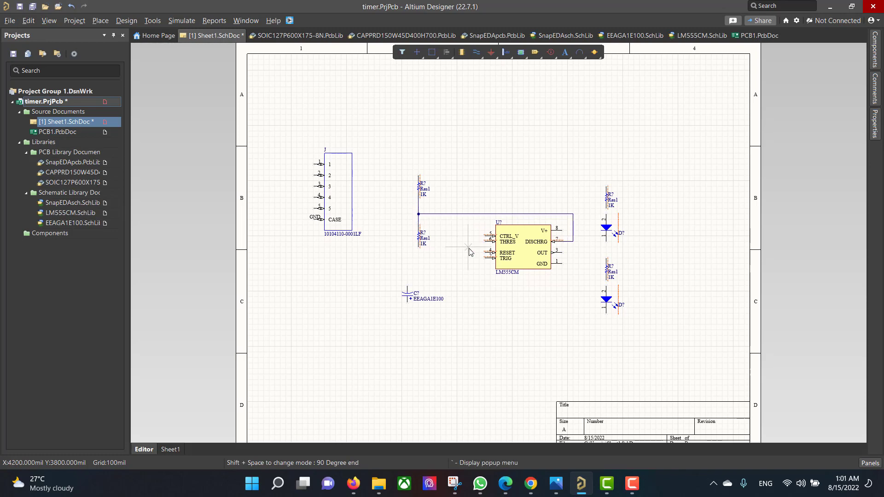
Step: Wire the timer's THRES pin to its TRIG pin, and extend that net to the bottom of the lower stacked resistor
left_click(485, 241)
left_click(462, 258)
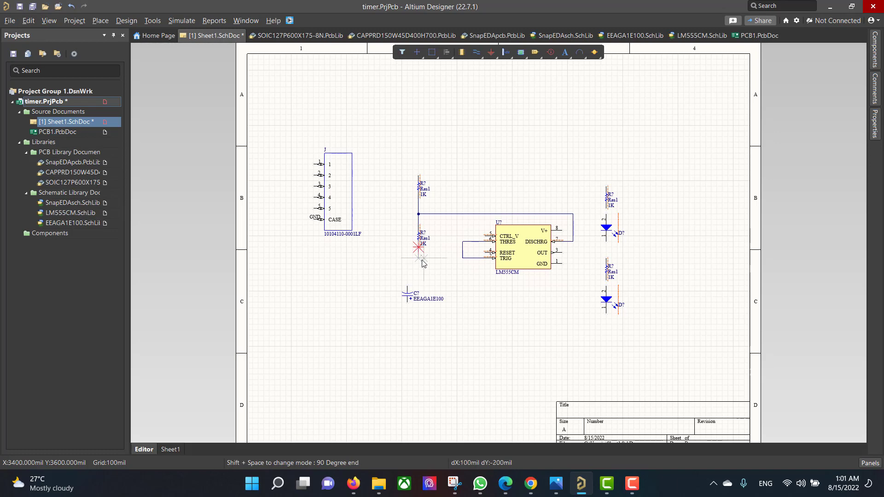
left_click(462, 258)
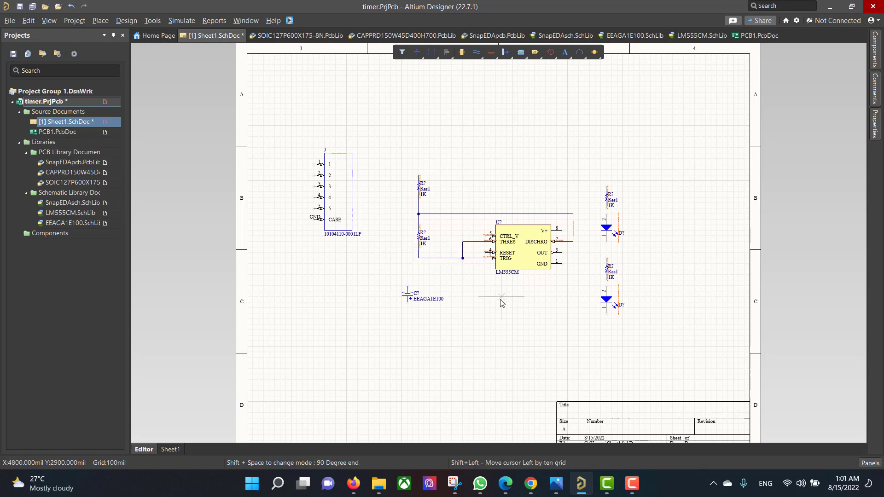
left_click(478, 53)
left_click(495, 103)
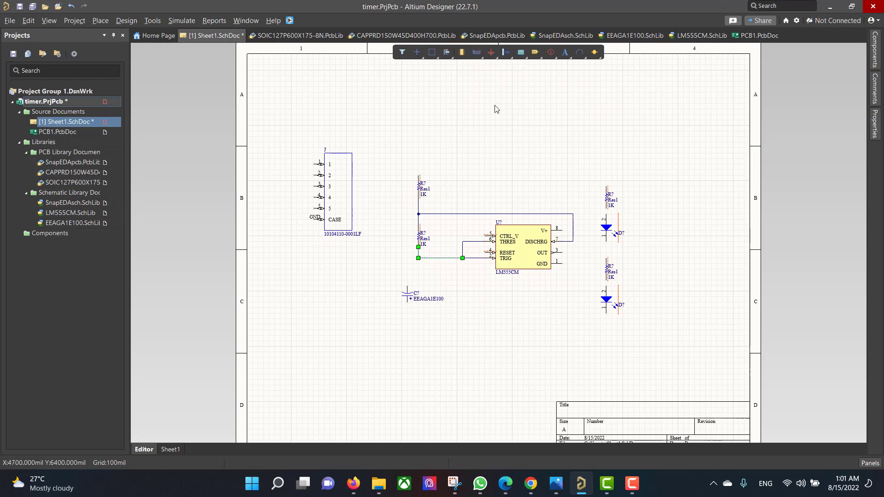
Step: Place +5 power ports on the timer's V+ and RESET pins and above the upper LED's resistor
left_click(491, 52)
left_click(532, 103)
left_click(562, 229)
left_click(486, 252)
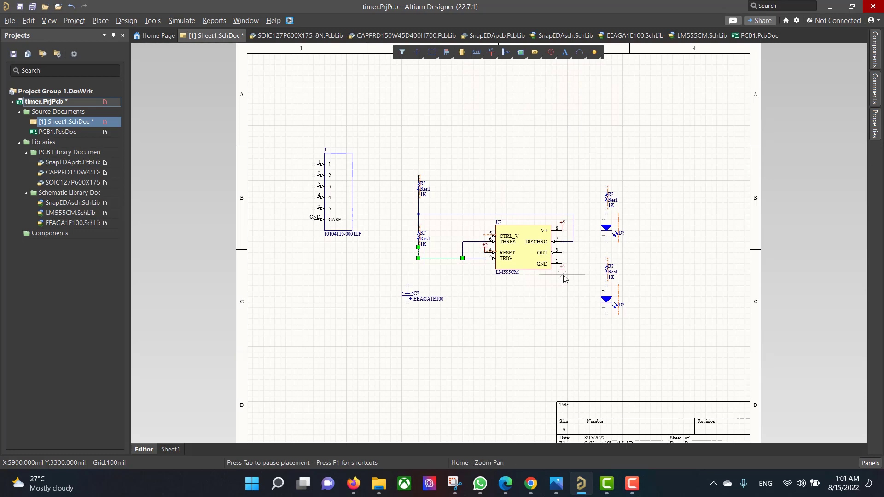
key("Up")
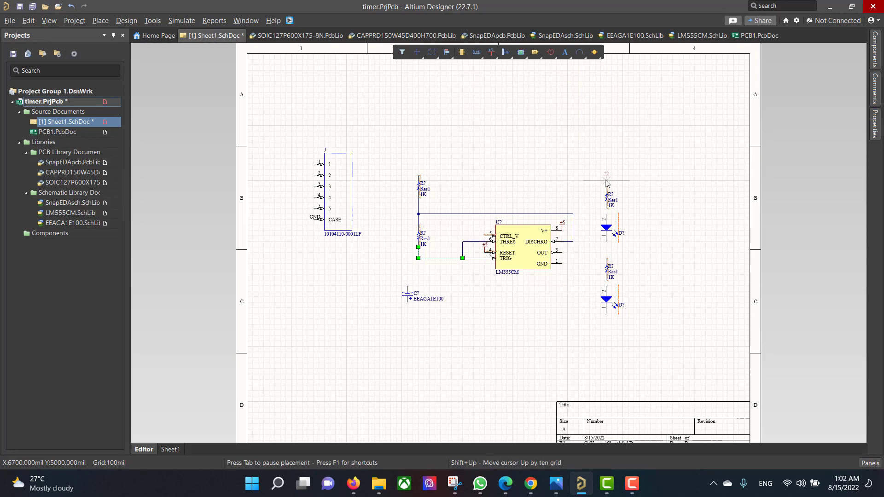
left_click(606, 181)
key("Escape")
Step: Wire the +5 port, upper resistor, upper LED, lower resistor and lower LED together in series
right_click(478, 53)
left_click(486, 65)
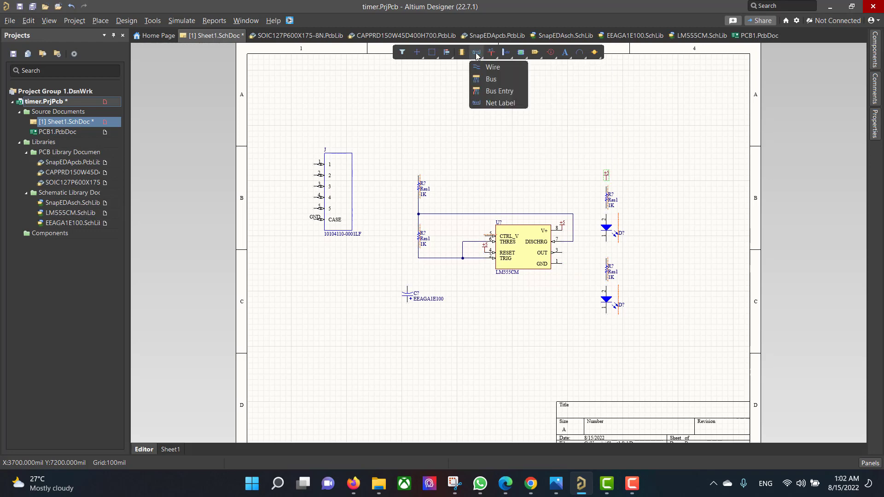
left_click(607, 181)
left_click(606, 242)
left_click(606, 259)
left_click(606, 242)
left_click(607, 264)
left_click(606, 281)
left_click(607, 286)
Step: Wire the timer's GND pin to the lower LED, and connect the capacitor between the TRIG net and that ground line
left_click(562, 264)
left_click(574, 314)
left_click(606, 314)
left_click(418, 258)
left_click(408, 291)
left_click(407, 302)
left_click(573, 313)
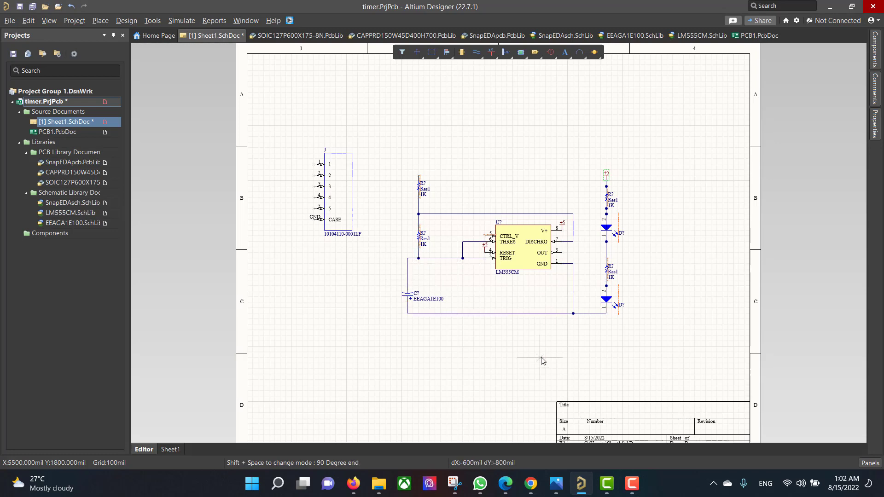
Step: Wire the top of the upper stacked resistor across to the +5 port above the LED branch
left_click(418, 175)
left_click(606, 182)
right_click(601, 329)
Step: Place GND ports on the bottom ground wire and the connector's CASE pin, and a +5 port on connector pin 1
right_click(492, 54)
left_click(500, 68)
left_click(551, 314)
left_click(313, 220)
left_click(491, 51)
left_click(507, 79)
left_click(315, 162)
key("Escape")
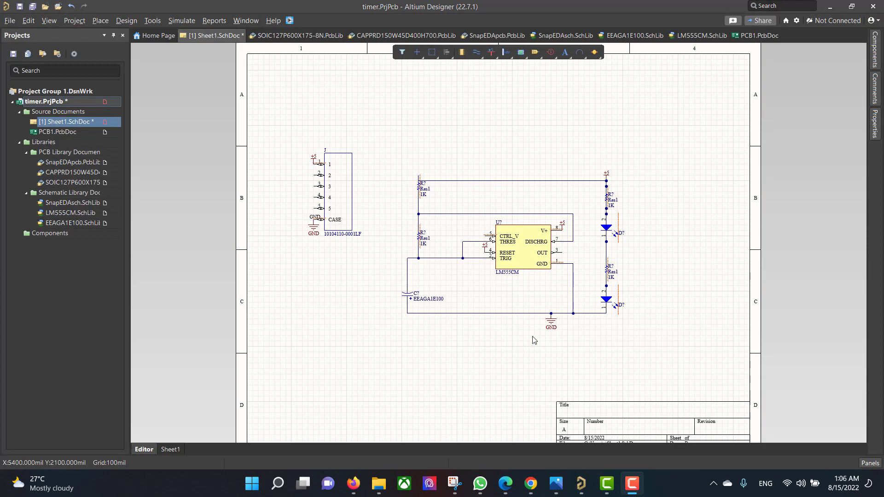
Step: Set the value of the lower stacked resistor between the connector and the timer to 100K
scroll(443, 248, "up", 3, "ctrl")
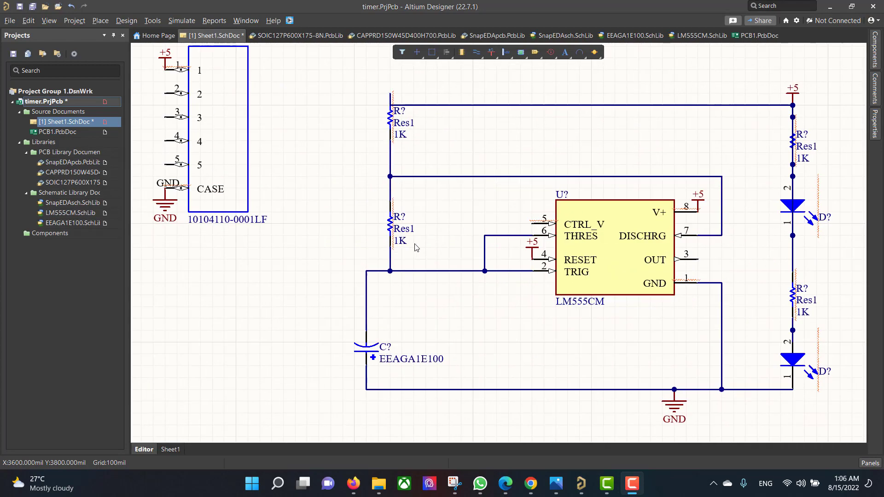
double_click(400, 241)
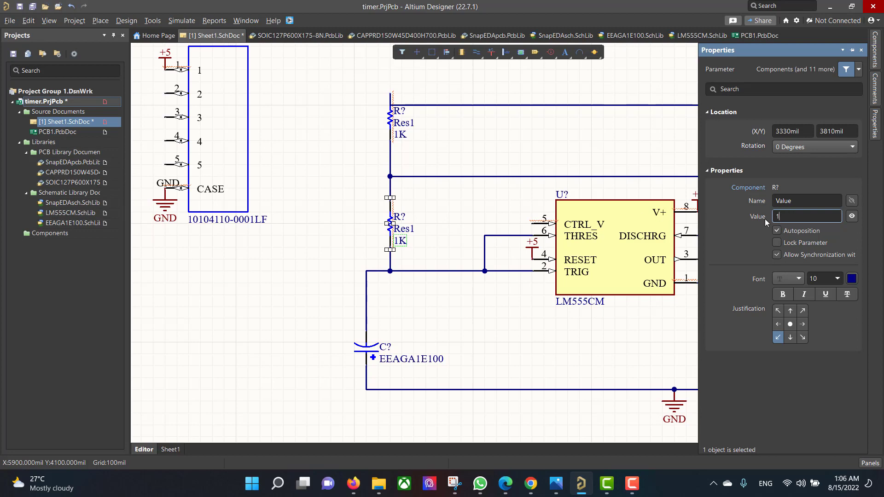
type("100K")
key("Return")
left_click(532, 201)
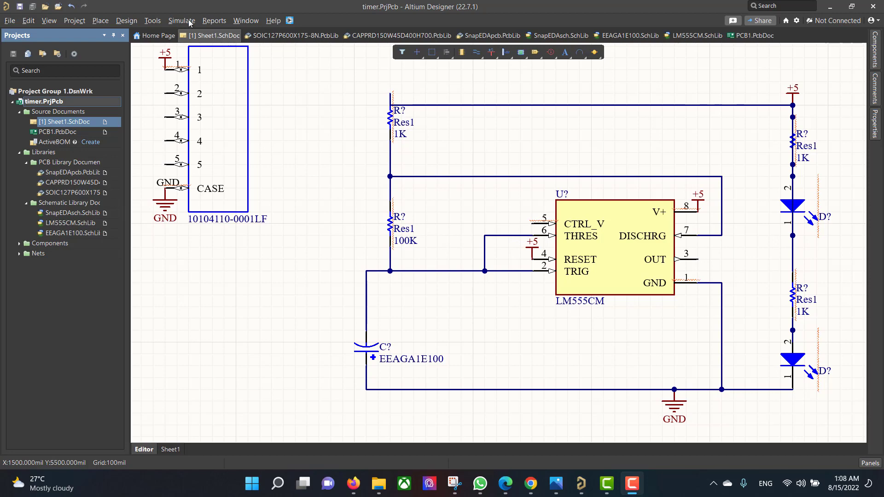
Step: Start annotating the schematic and update the proposed designator change list for Sheet1.SchDoc
left_click(152, 21)
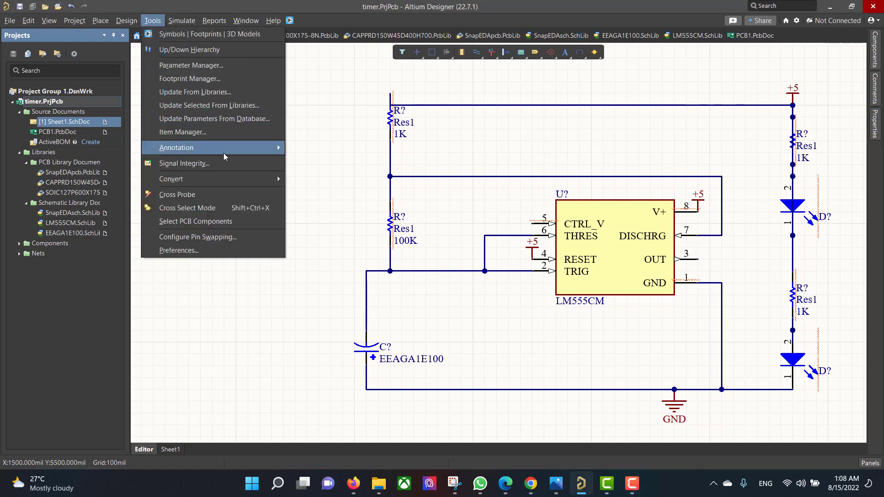
mouse_move(272, 148)
left_click(407, 154)
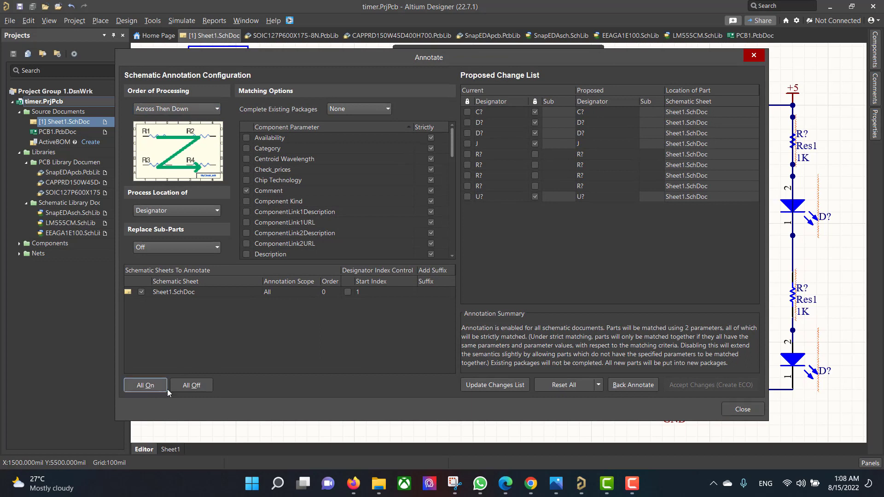
left_click(494, 388)
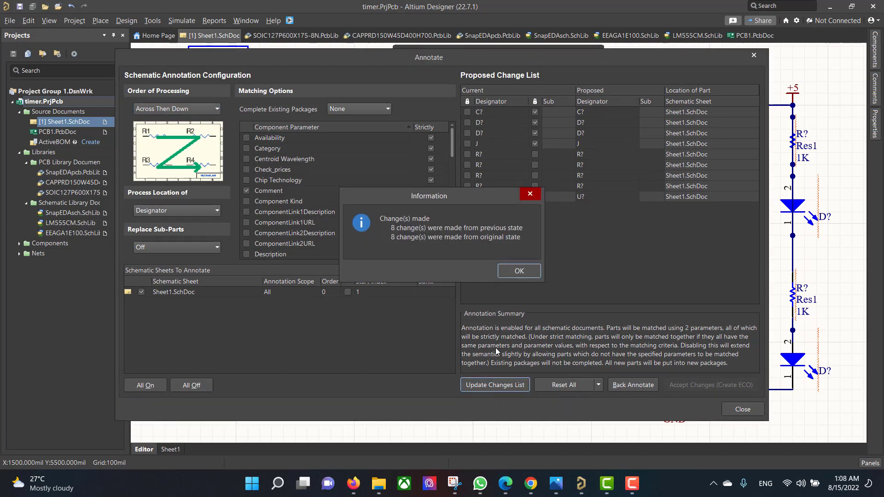
left_click(519, 271)
Step: Accept the proposed designators, execute the engineering change order and finish the annotation
left_click(708, 388)
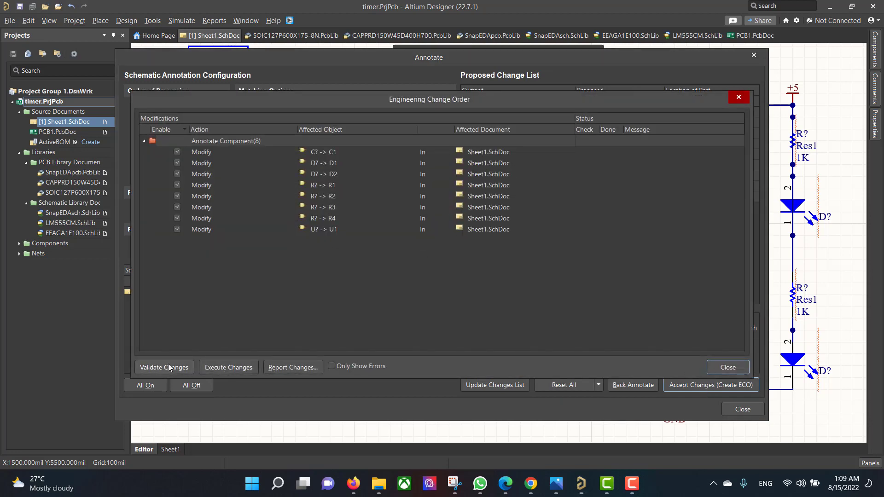
left_click(225, 367)
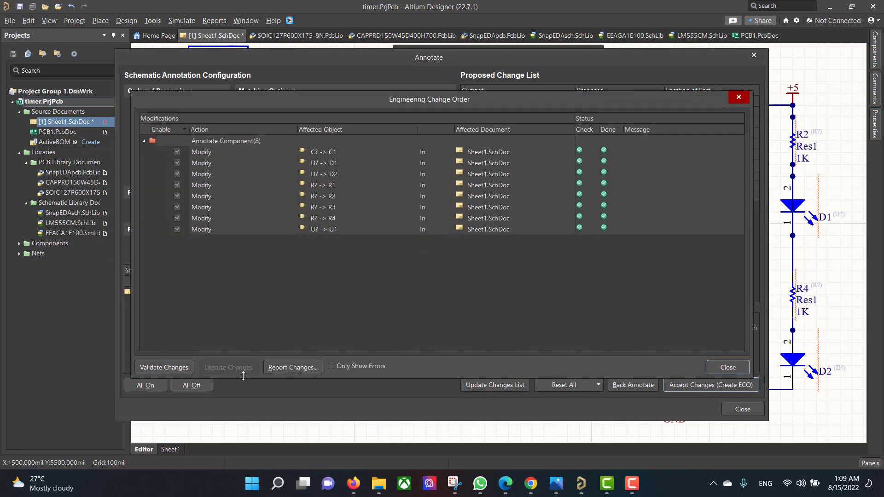
left_click(728, 367)
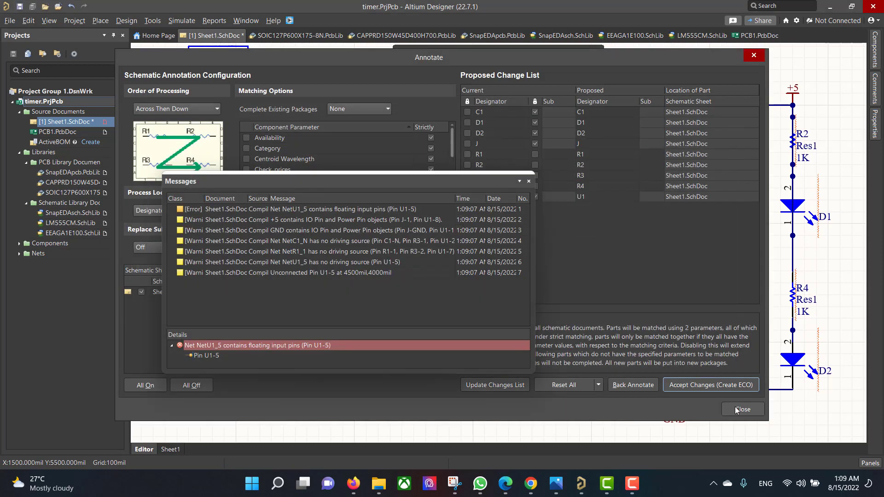
left_click(529, 183)
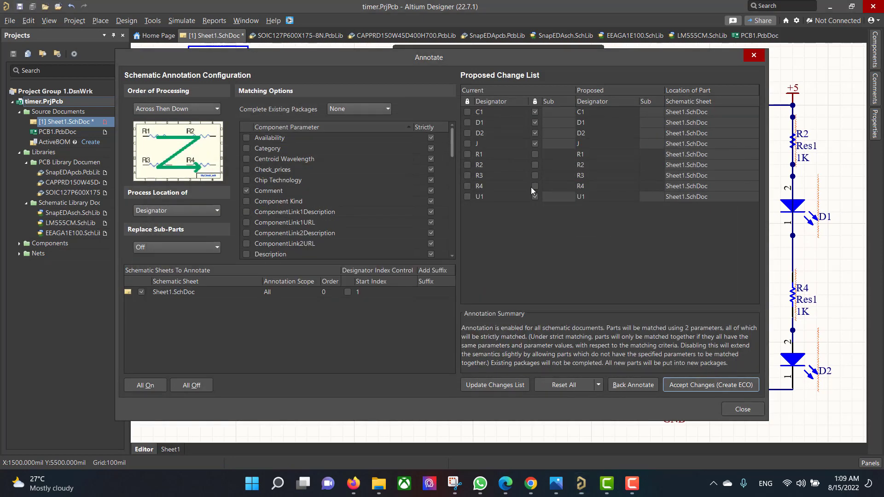
left_click(740, 410)
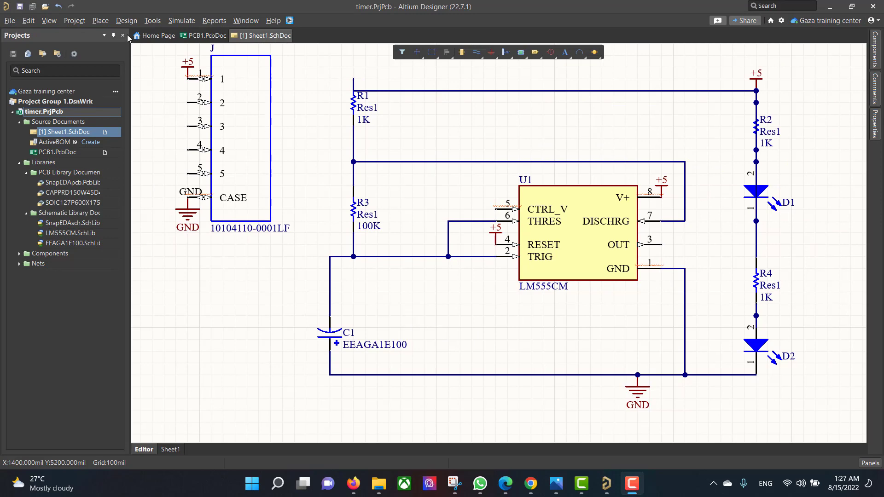
Step: Update PCB1.PcbDoc from the schematic by validating and executing the engineering change order
left_click(132, 21)
left_click(158, 34)
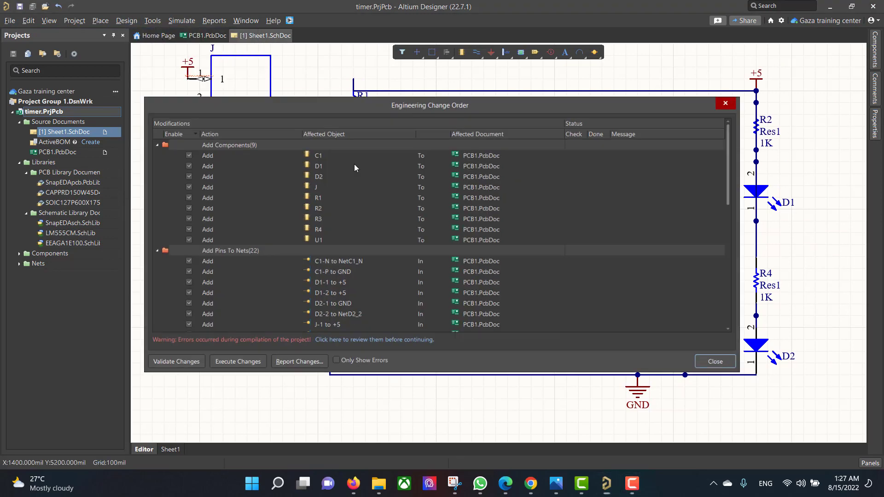
left_click(161, 371)
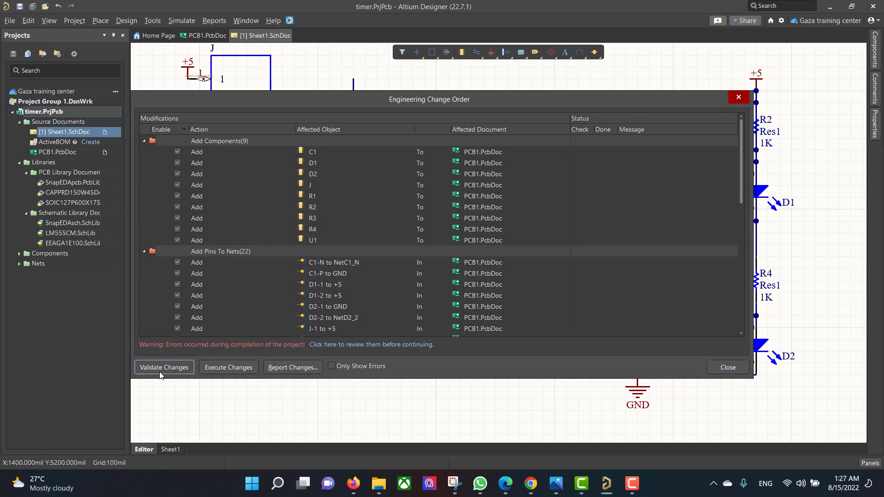
left_click(225, 369)
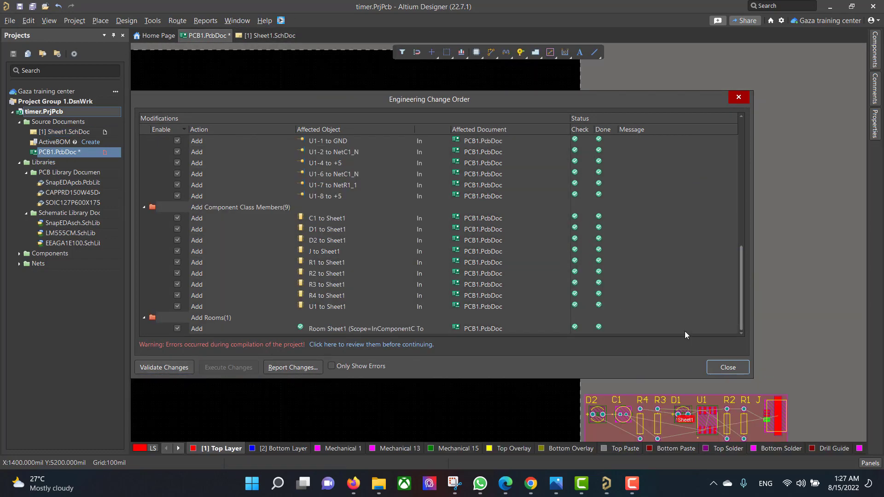
left_click(733, 367)
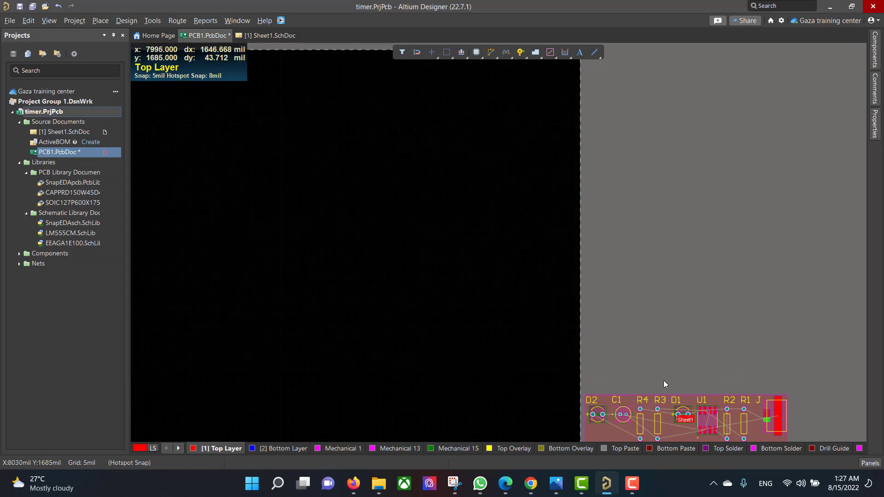
Step: Move the Sheet1 room with all its components onto the board area, and delete the room
left_click_drag(529, 354, 822, 342)
left_click_drag(773, 308, 390, 162)
left_click(412, 240)
left_click(226, 178)
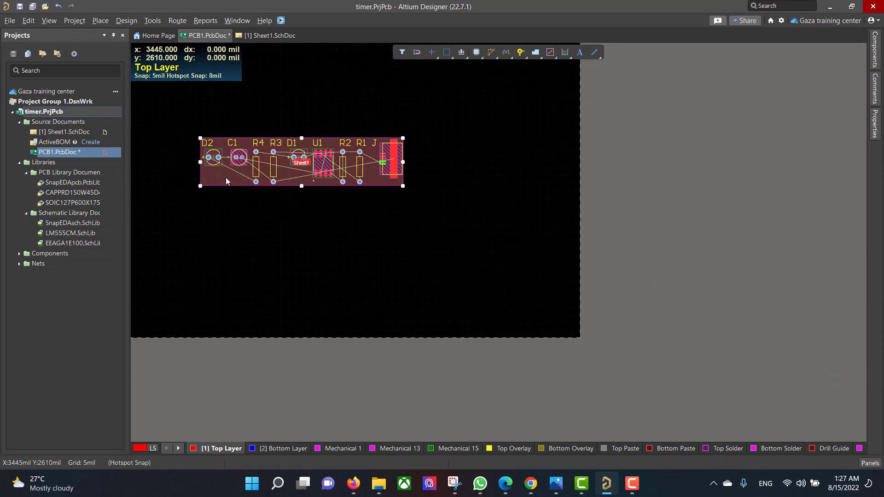
left_click(225, 178)
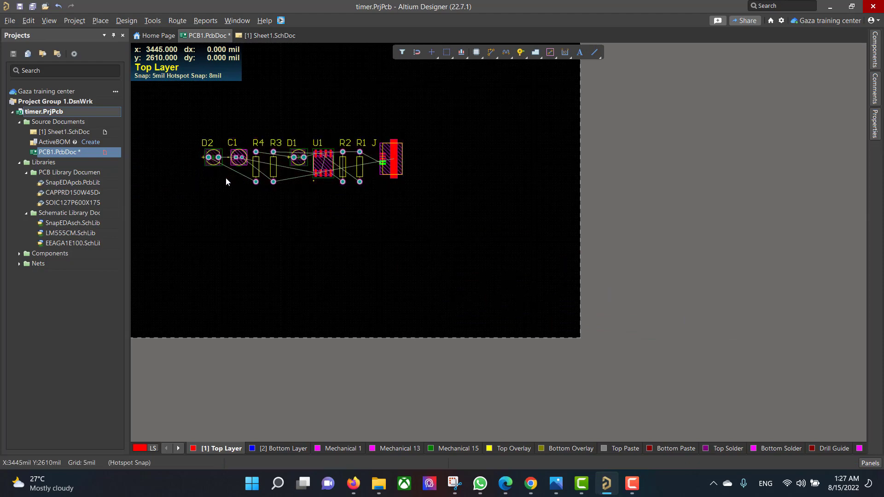
Step: Move connector J to the right of the other parts, and reposition and rotate resistors R1 and R3 to horizontal
left_click_drag(394, 170, 465, 163)
key("space")
key("space")
key("space")
left_click_drag(360, 167, 415, 170)
key("space")
key("space")
left_click_drag(329, 163, 375, 159)
left_click_drag(274, 166, 302, 158)
key("space")
key("space")
Step: Group the parts compactly: D1 above D2, C1 above U1, and the four resistors stacked between U1 and connector J
left_click_drag(235, 161, 283, 173)
left_click_drag(375, 159, 320, 214)
left_click_drag(316, 135, 358, 176)
left_click_drag(340, 166, 421, 194)
left_click_drag(463, 161, 462, 176)
left_click_drag(325, 211, 372, 176)
left_click_drag(300, 160, 374, 148)
left_click_drag(242, 119, 339, 174)
left_click(346, 208)
mouse_move(370, 146)
left_mouse_down()
mouse_move(331, 127)
mouse_move(362, 150)
mouse_move(377, 148)
left_mouse_up()
left_click_drag(336, 127, 340, 181)
left_click_drag(339, 148, 373, 152)
left_click_drag(453, 168, 446, 164)
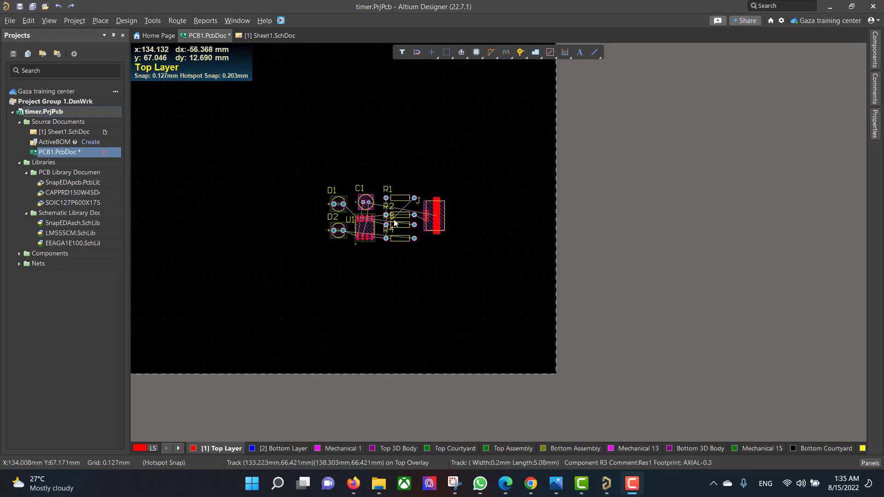
Step: Autoroute all nets on the board using the Default 2 Layer Board routing strategy
scroll(394, 223, "up", 2, "ctrl")
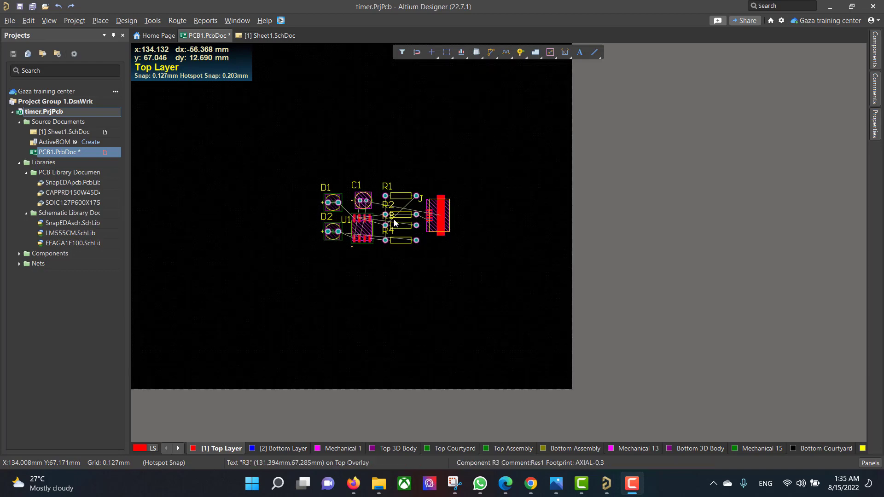
left_click(170, 20)
mouse_move(247, 189)
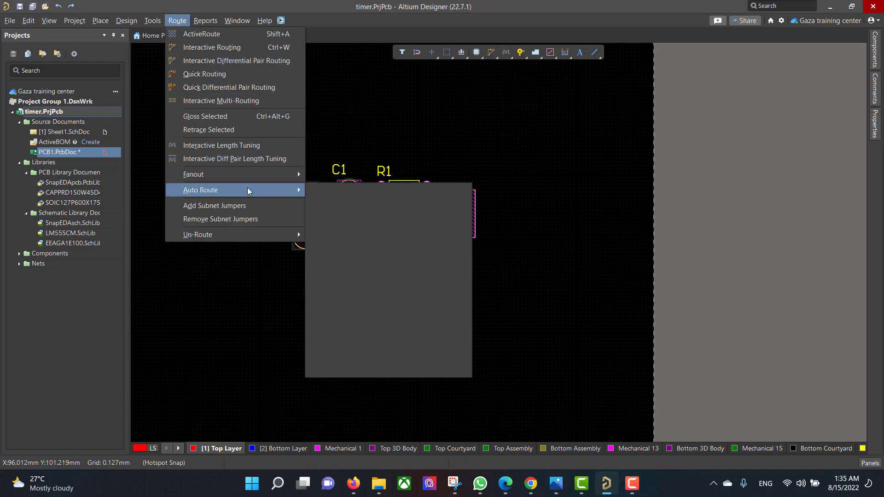
left_click(340, 192)
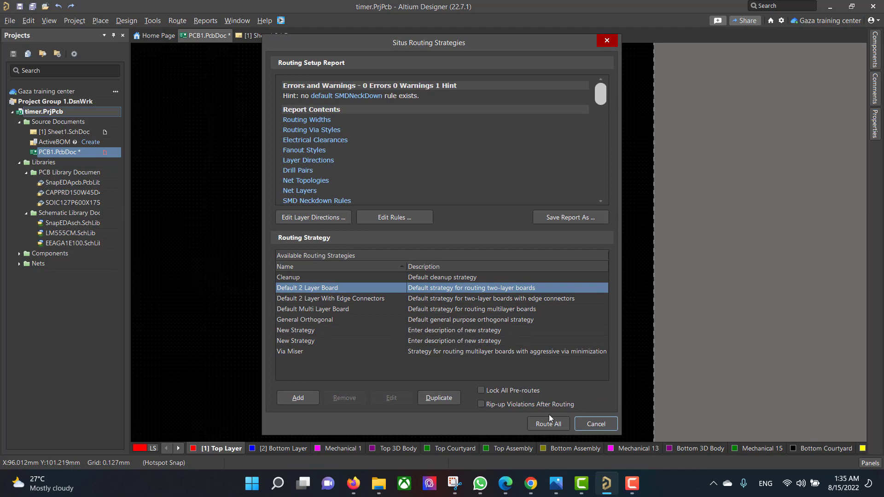
left_click(551, 424)
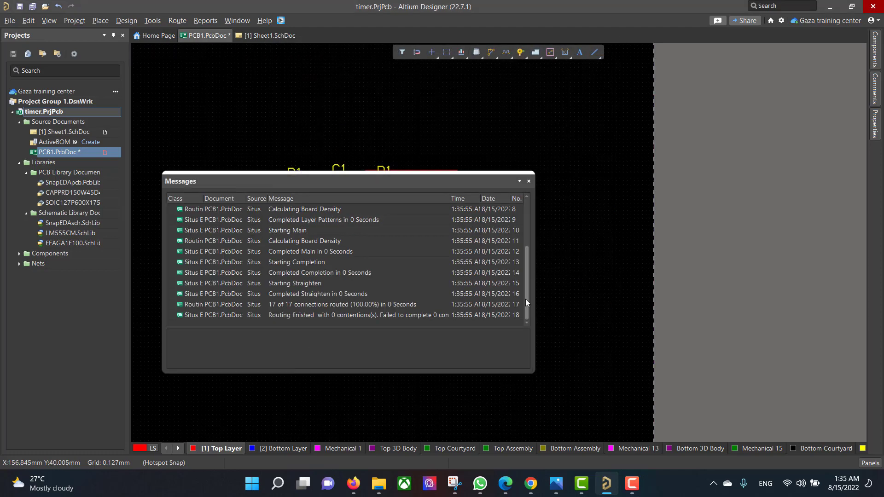
left_click(528, 181)
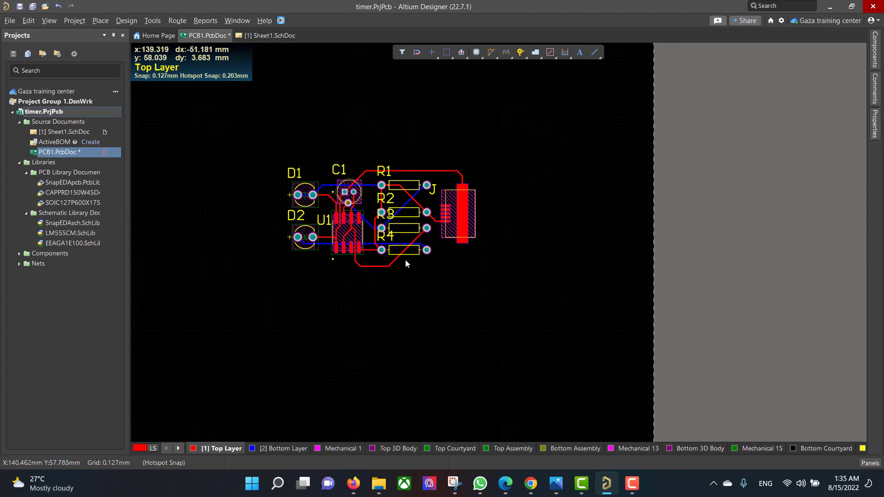
Step: In board planning mode, edit the board shape and pull its right edge in to the outer side of connector J
left_click(48, 21)
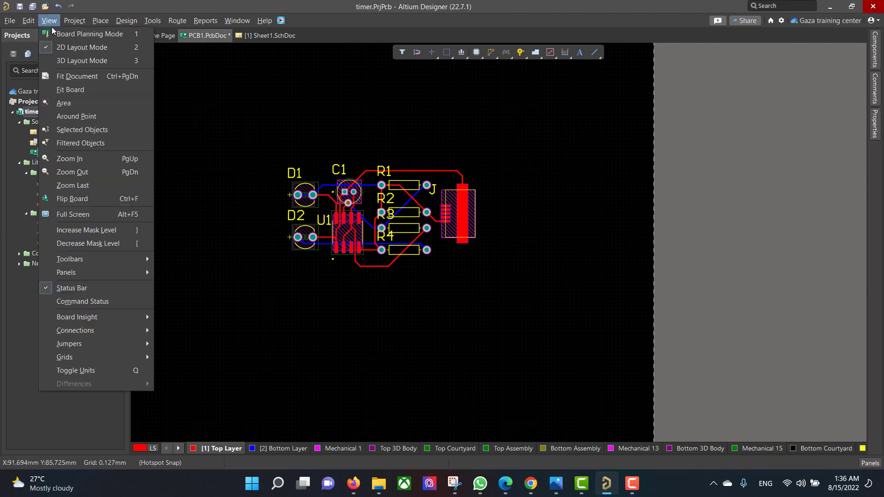
left_click(75, 36)
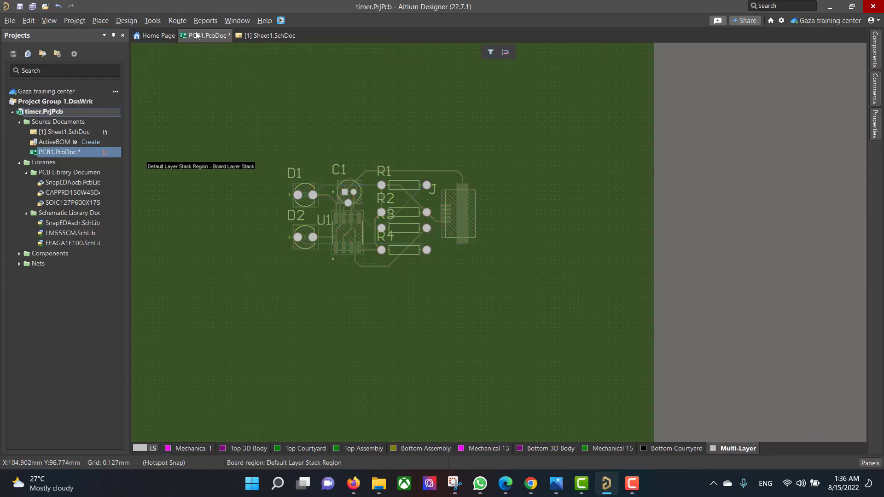
left_click(135, 22)
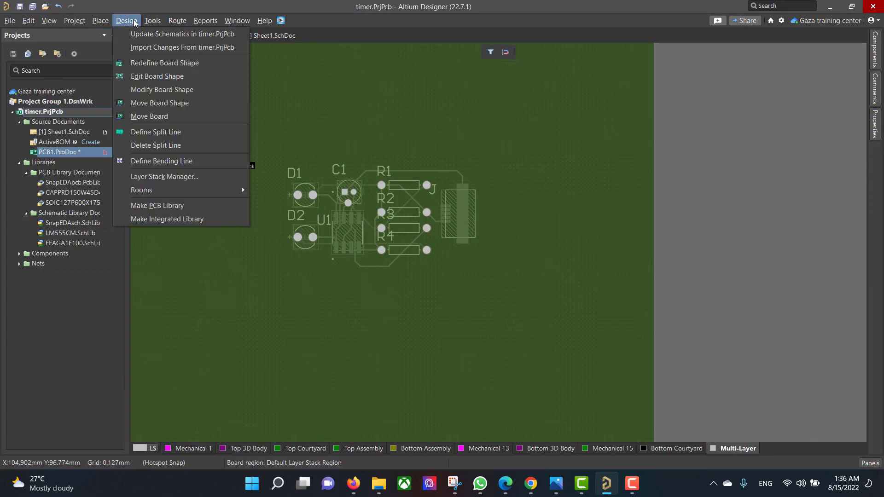
left_click(157, 77)
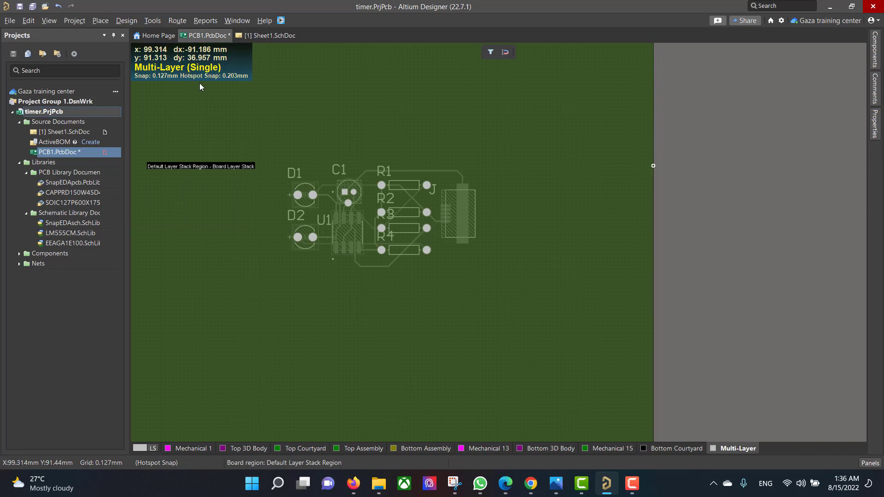
left_click_drag(653, 166, 477, 195)
left_click(477, 196)
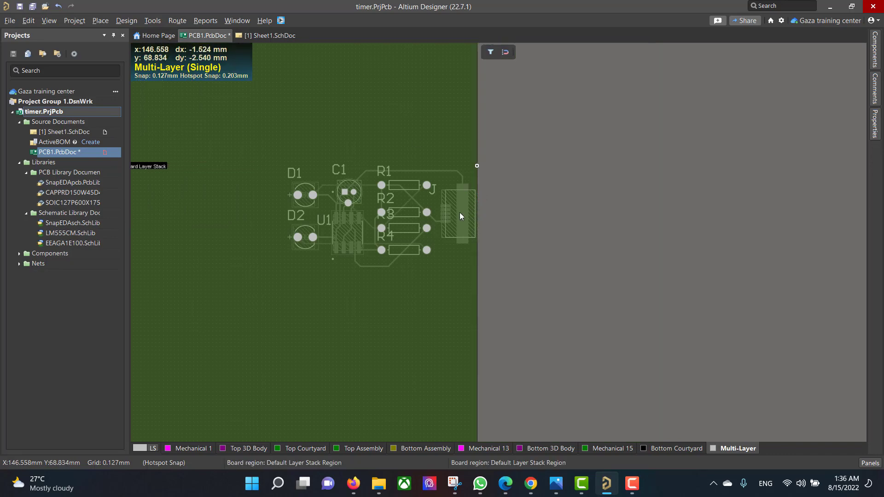
Step: Move the board's bottom edge up to just below the component group
scroll(435, 222, "down", 3, "ctrl")
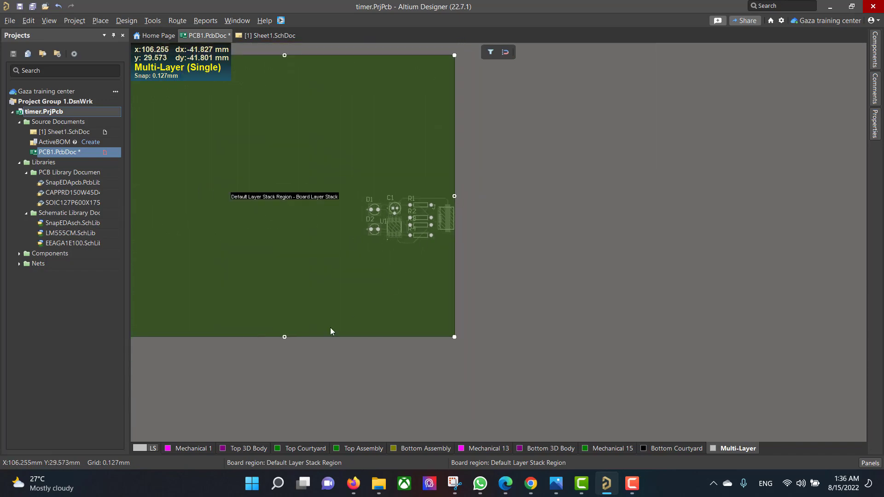
left_click_drag(286, 338, 295, 248)
left_click(295, 245)
Step: Bring the board's left edge in beside D1 and D2 and its top edge down just above the parts, making the board about 32.6 mm wide
right_click_drag(299, 155, 389, 229)
left_click_drag(205, 226, 450, 253)
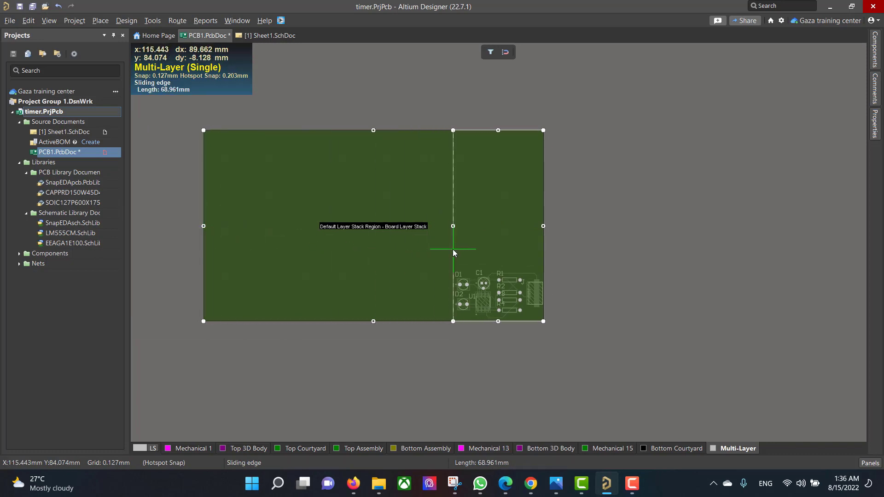
left_click(454, 253)
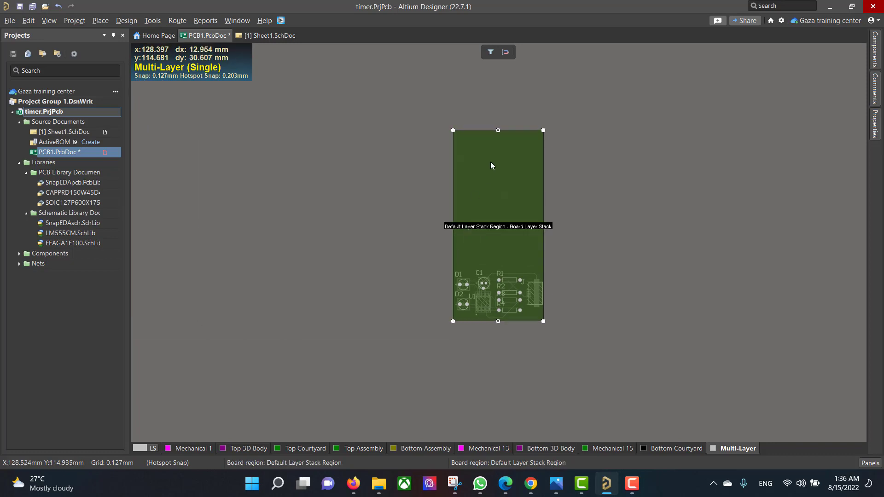
left_click(498, 131)
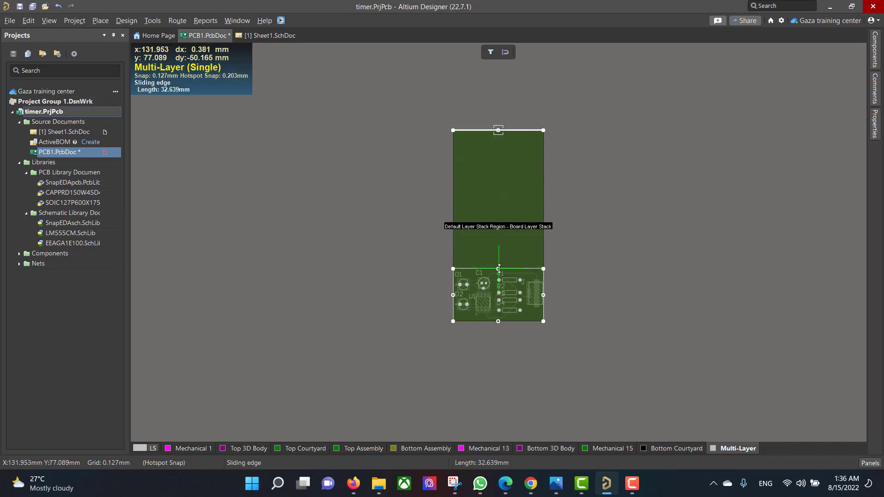
left_click(499, 268)
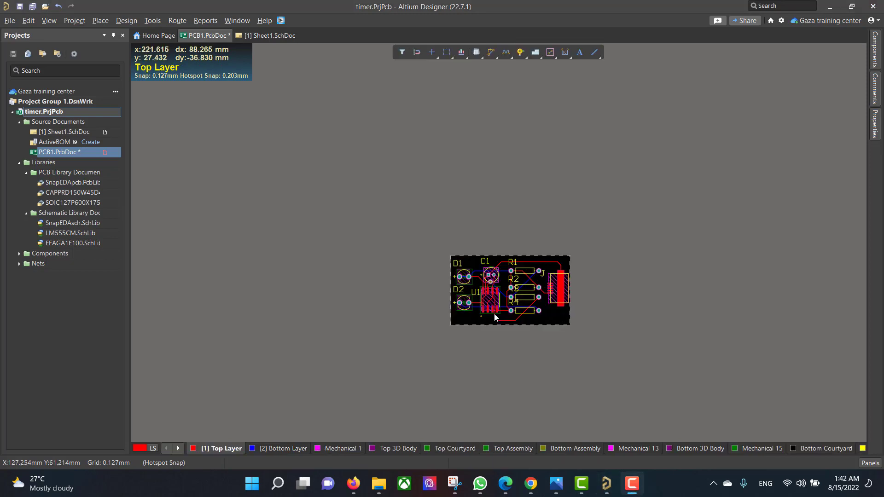
Step: Show the trimmed board in 3D layout mode and rotate it to inspect the mounted components
left_click(488, 334)
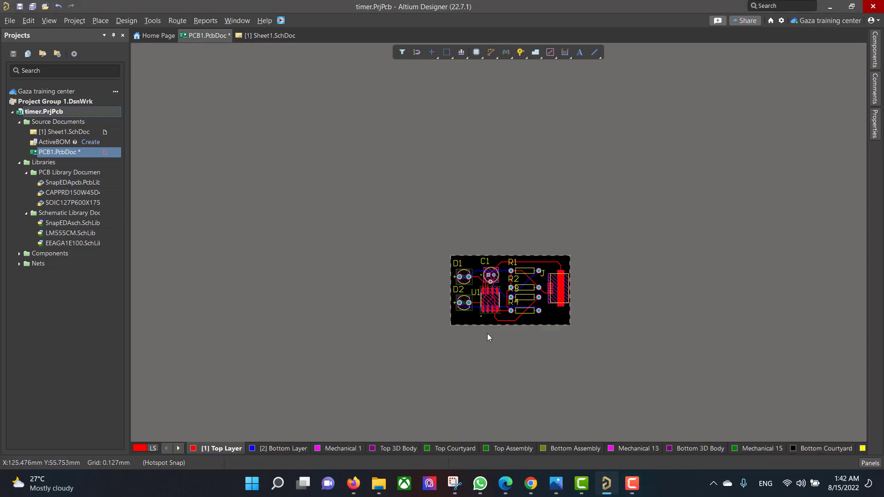
key("3")
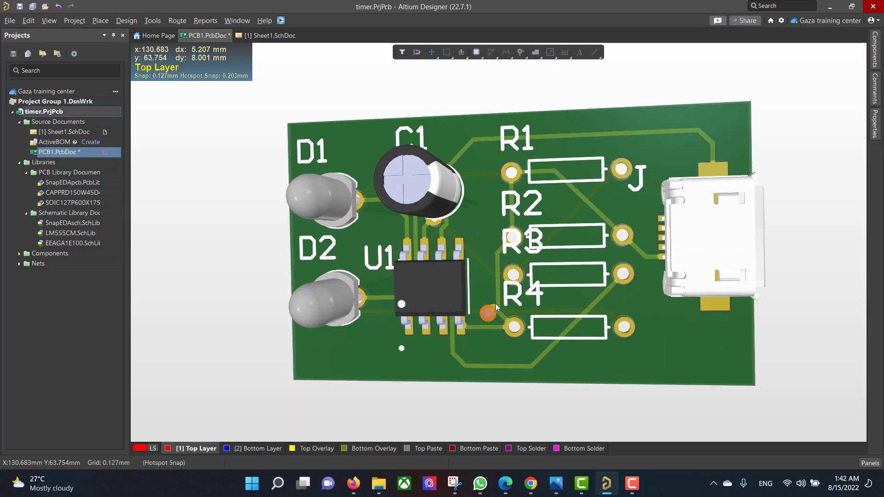
right_click_drag(496, 304, 632, 339, "shift")
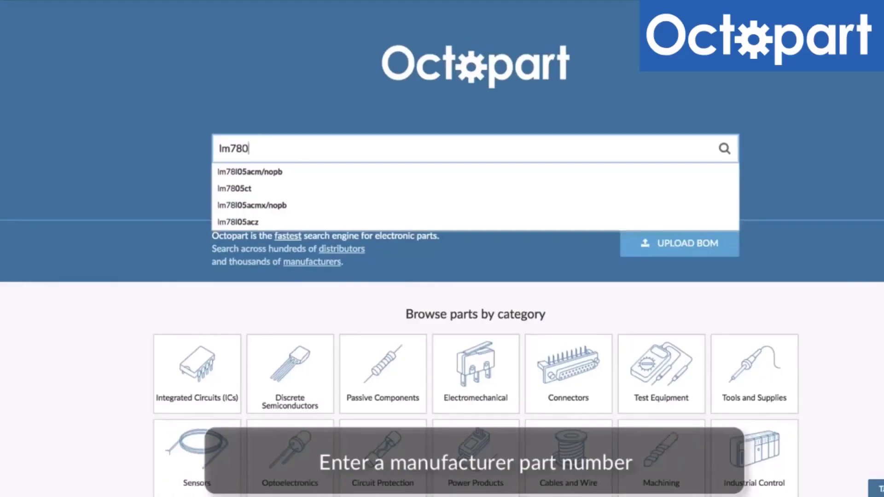
Step: On the Octopart website, search for the manufacturer part number lm7805ct
type("ct")
key("Return")
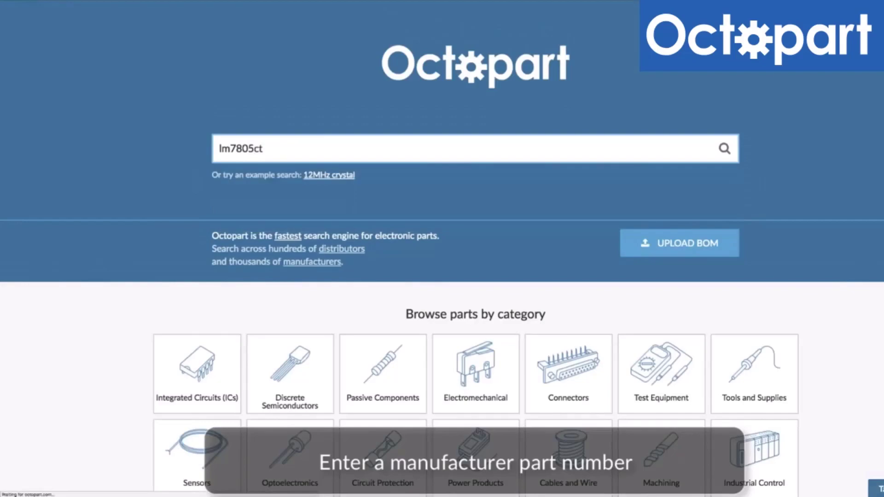